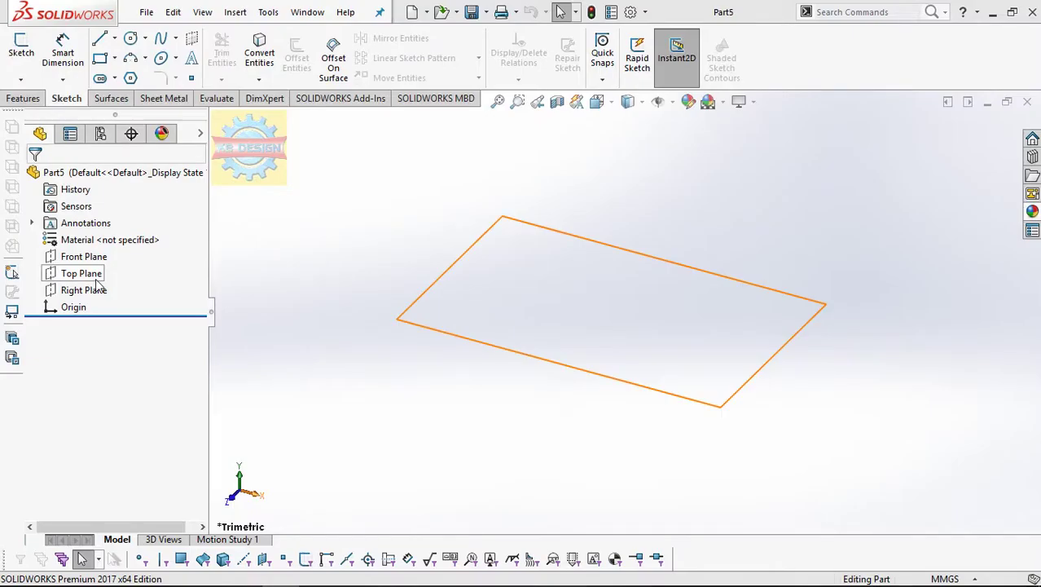
Start a sketch on Top Plane and draw a rectangle from the origin.
click(107, 264)
click(21, 53)
click(99, 57)
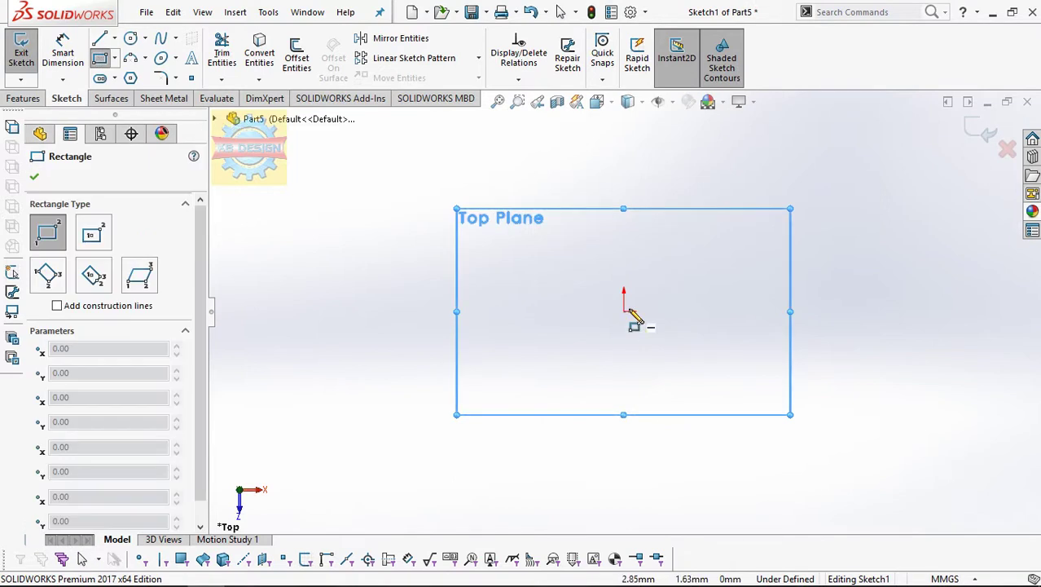
click(624, 311)
click(978, 225)
Dimension the rectangle 60 mm wide and 6 mm tall.
click(63, 53)
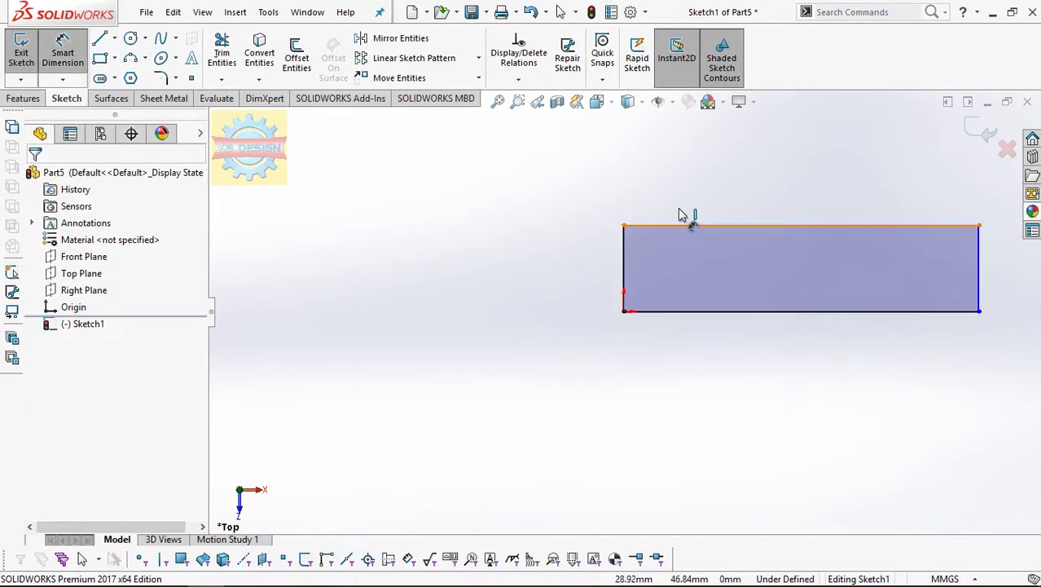
click(679, 226)
click(690, 205)
text(60)
key(Return)
click(622, 269)
click(534, 291)
text(6)
key(Return)
scroll(703, 310, down, 6)
key(Escape)
Draw a small notch into the top edge and trim the edge across it.
click(100, 39)
click(527, 255)
click(527, 267)
click(559, 267)
click(559, 255)
click(222, 53)
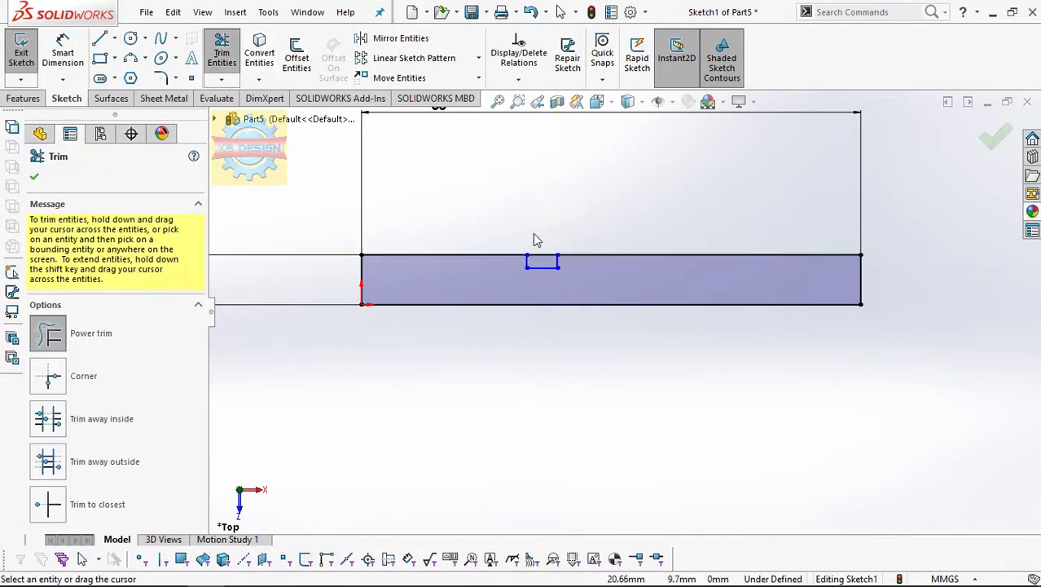
click(63, 50)
Dimension the notch 1.10 mm wide, 1.50 mm deep, 19.80 mm from the left end.
click(544, 268)
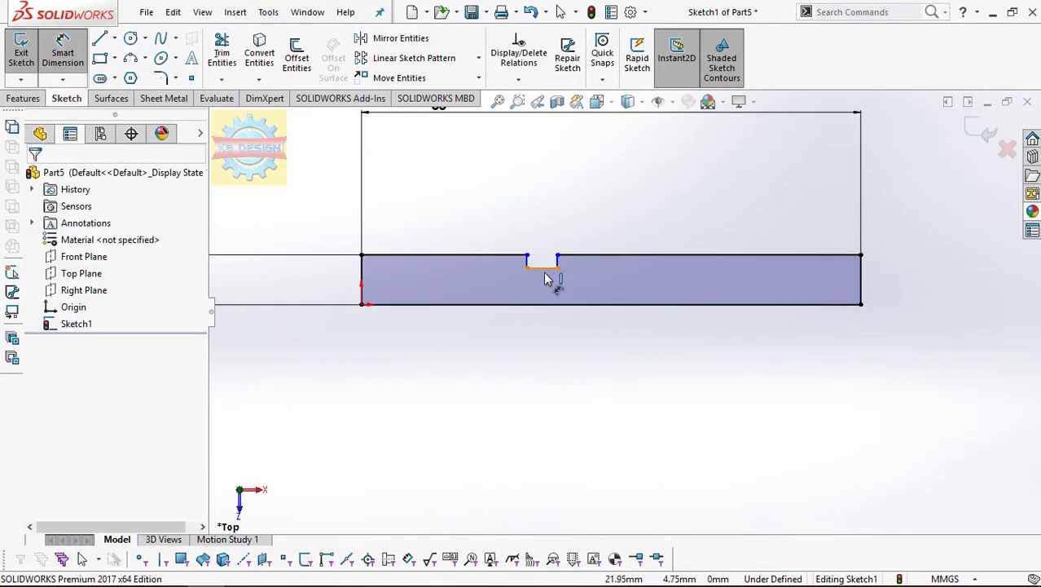
click(551, 281)
text(1.1)
key(Return)
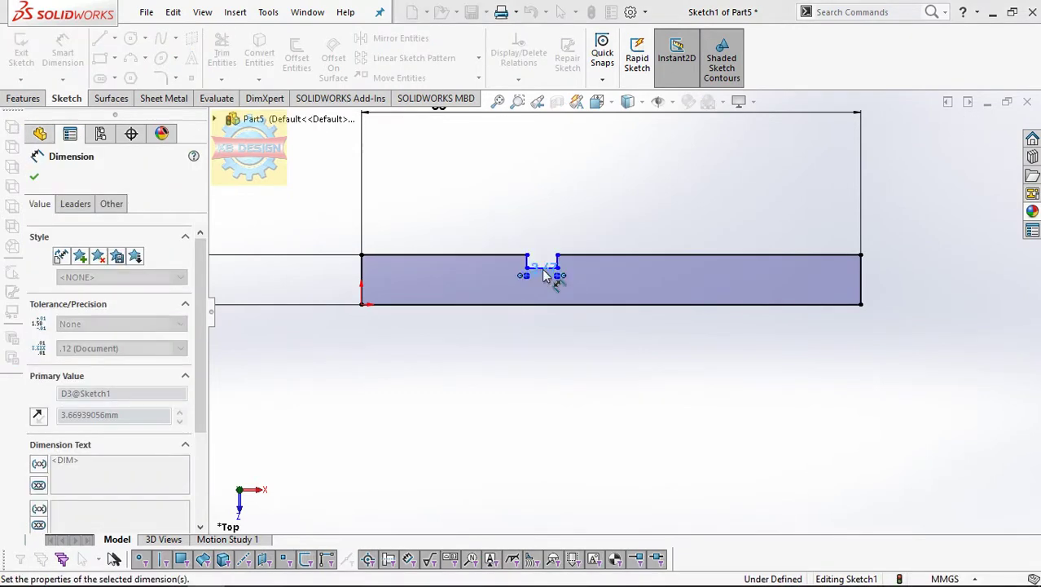
scroll(541, 266, down, 3)
click(557, 255)
click(569, 232)
text(1.5)
key(Return)
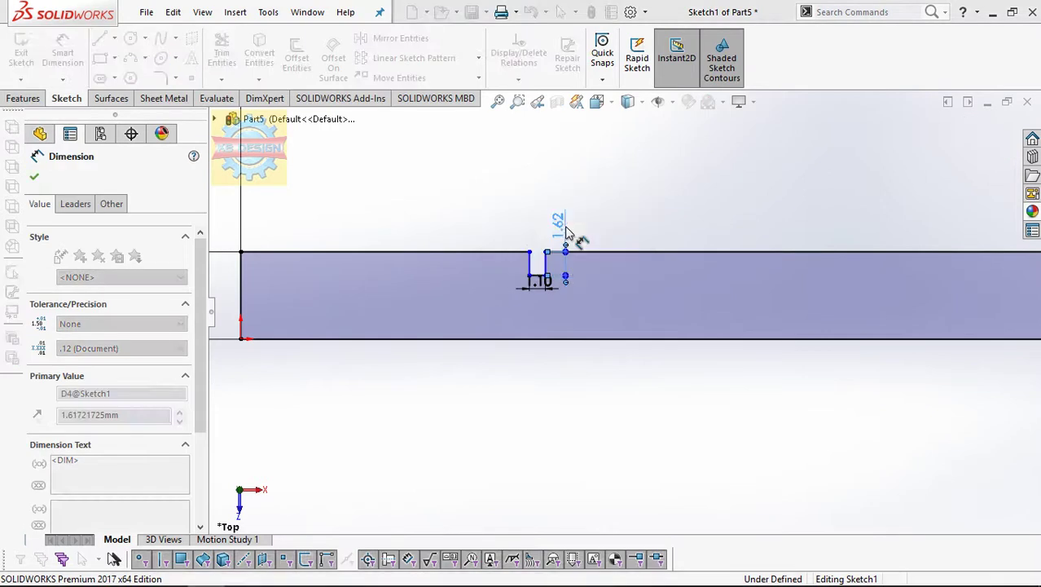
click(458, 252)
click(446, 222)
text(19)
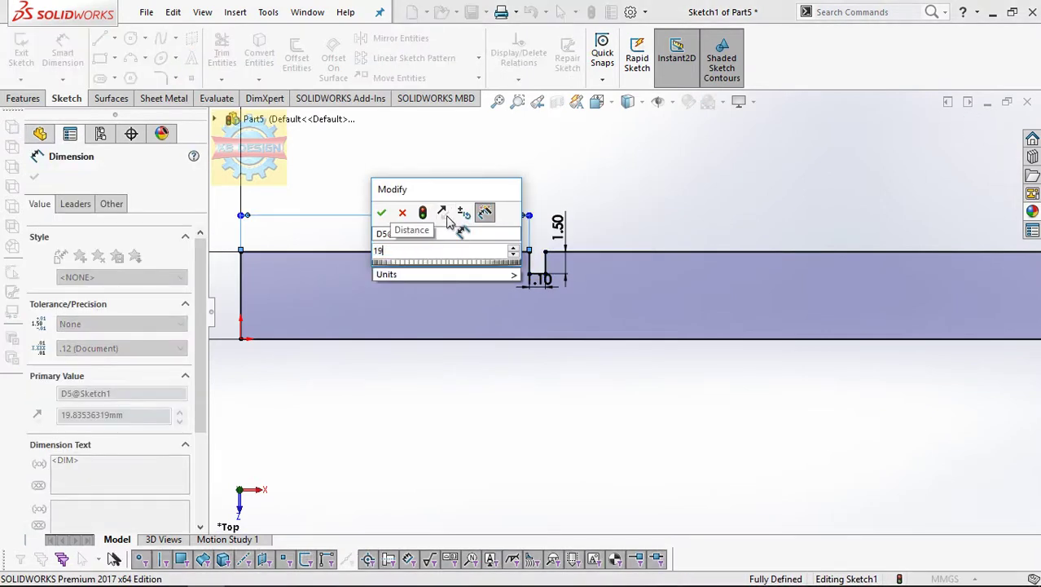
text(.8)
key(Return)
scroll(516, 210, up, 2)
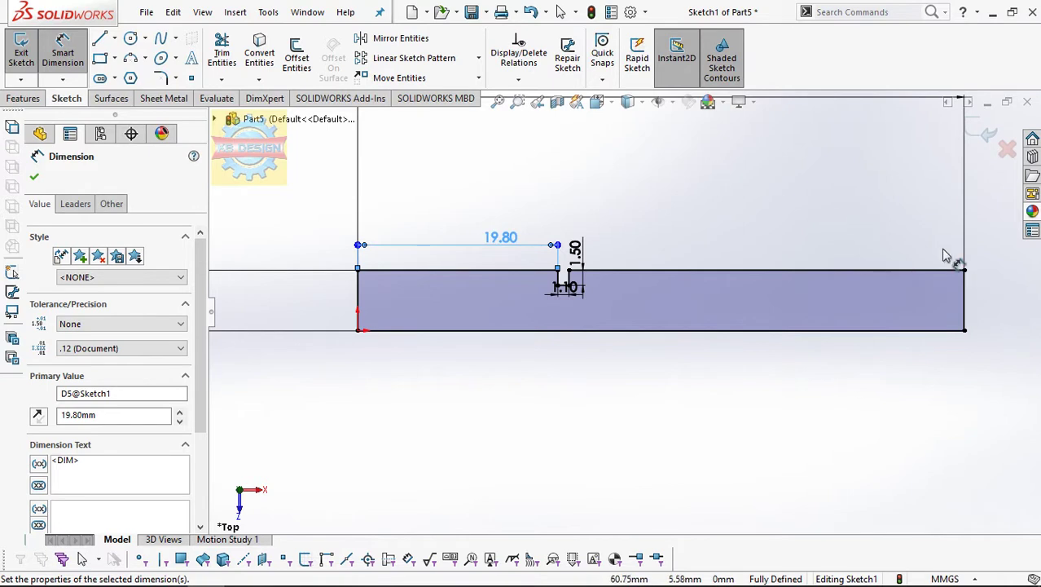
Draw a sloped line and a three-point arc at the right end, trimming the bottom edge.
click(99, 39)
click(964, 290)
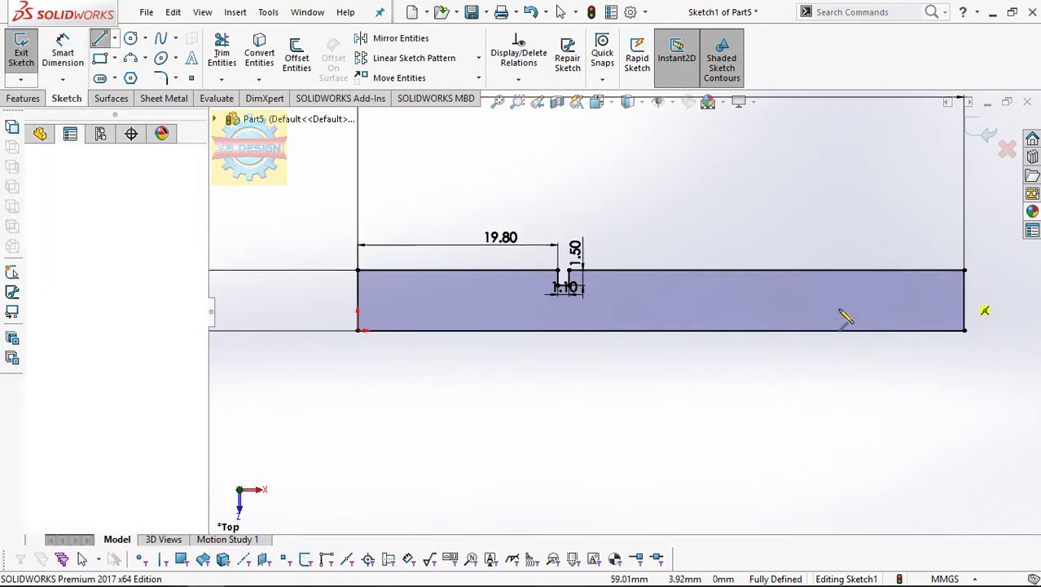
click(744, 308)
click(130, 58)
click(744, 308)
click(670, 330)
click(731, 321)
key(Escape)
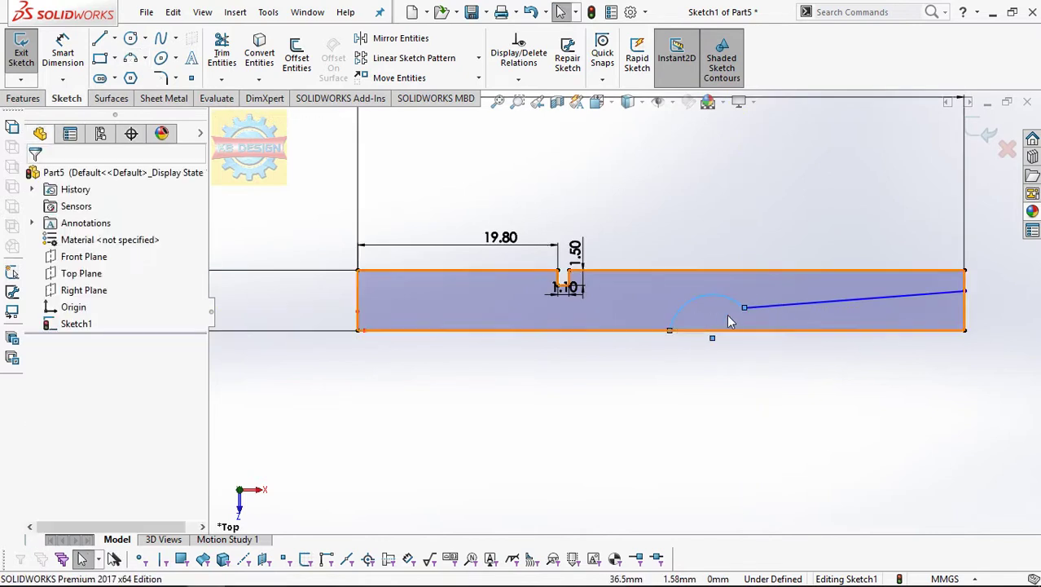
click(222, 53)
drag(814, 322, 818, 340)
Dimension the right end height to 1.90 mm and the slope angle to 5.50°.
click(63, 53)
click(964, 281)
click(981, 289)
text(1.9)
key(Return)
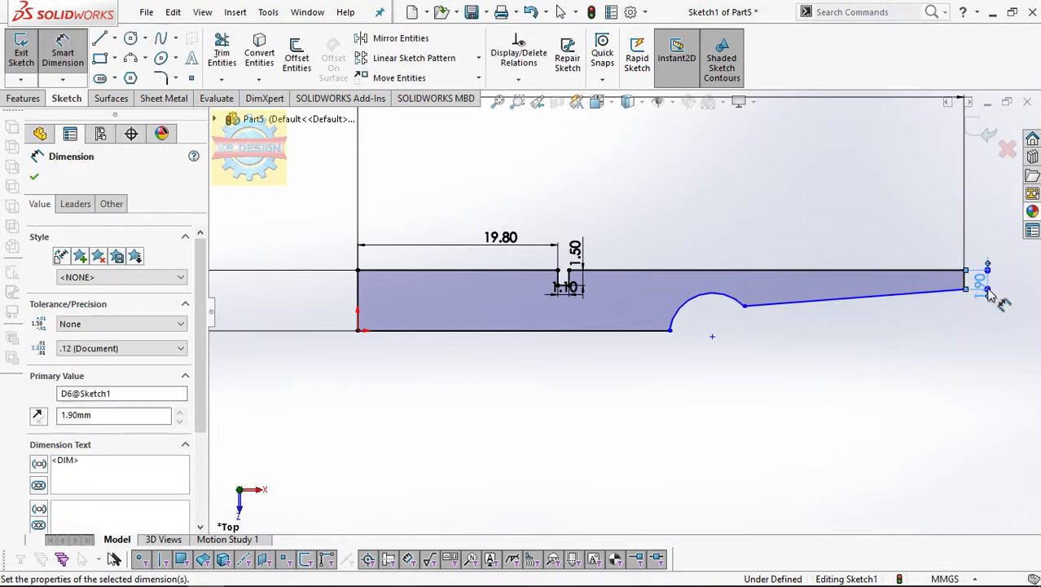
click(938, 298)
click(884, 270)
click(823, 285)
text(5.5)
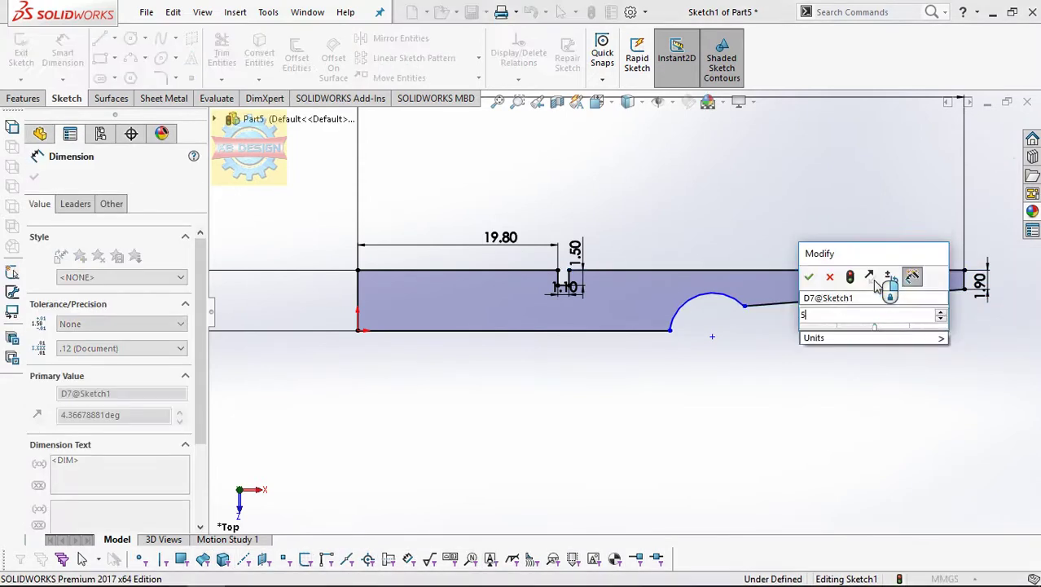
key(Return)
Dimension the arc to R3, 23.50 mm from the right end and 5.40 mm wide.
click(707, 306)
click(711, 318)
text(3)
key(Return)
click(762, 307)
click(780, 407)
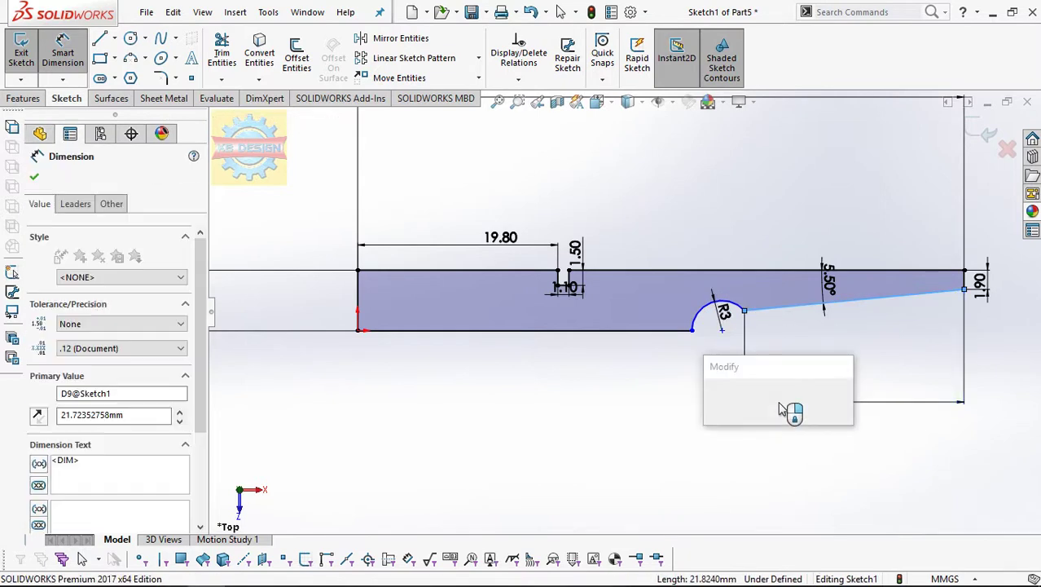
text(23.5)
key(Return)
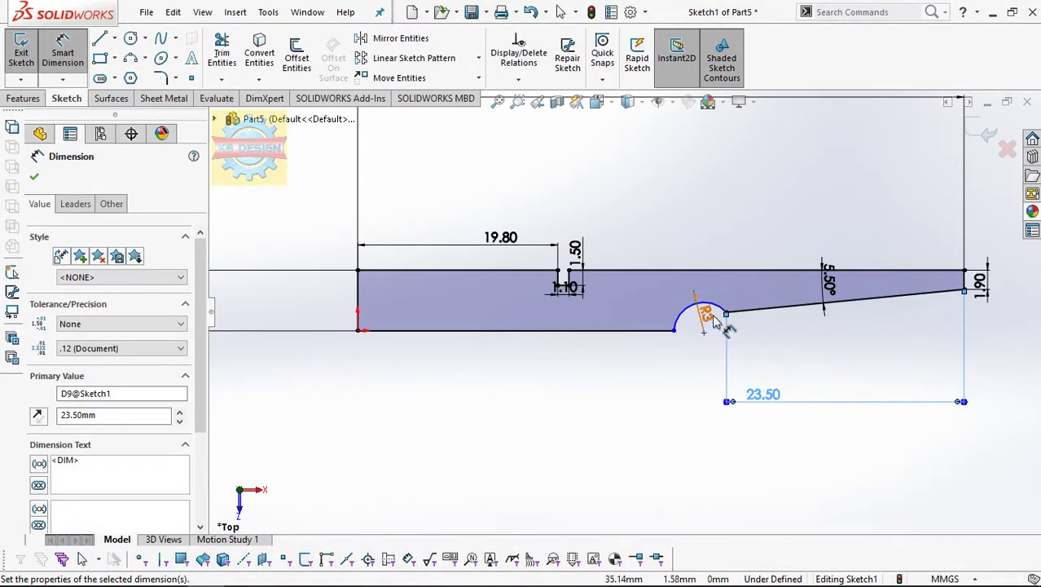
click(674, 330)
click(726, 314)
click(718, 362)
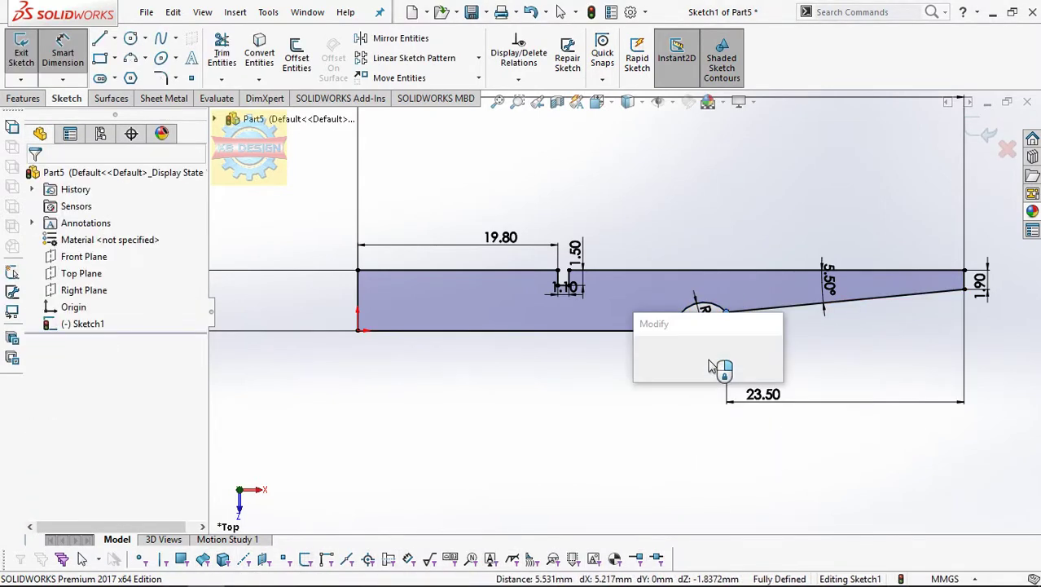
text(5.4)
key(Return)
scroll(729, 358, down, 1)
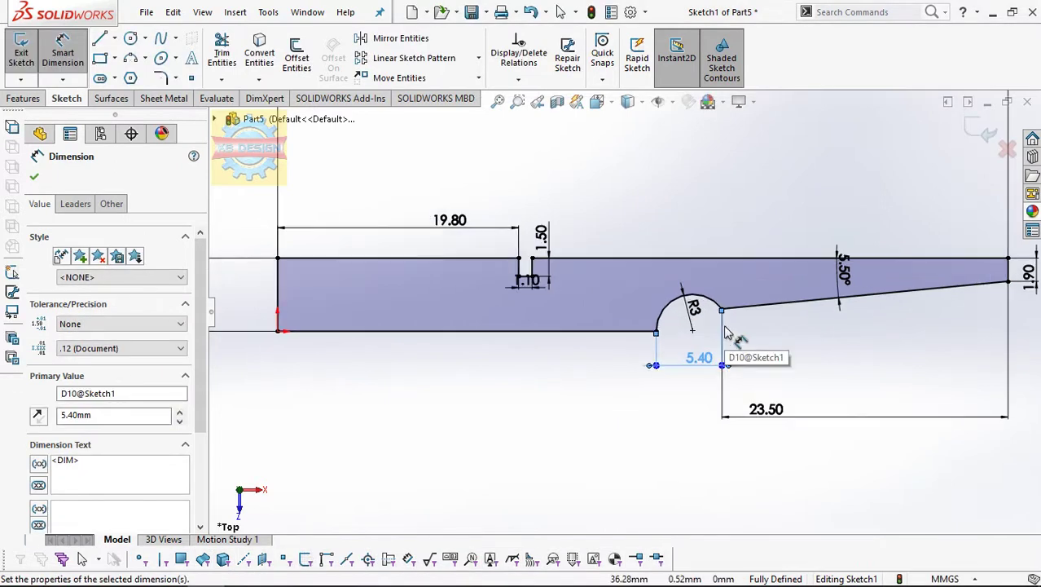
Add a second arc on the bottom edge, trim beneath it, and set radius R3.60.
click(130, 58)
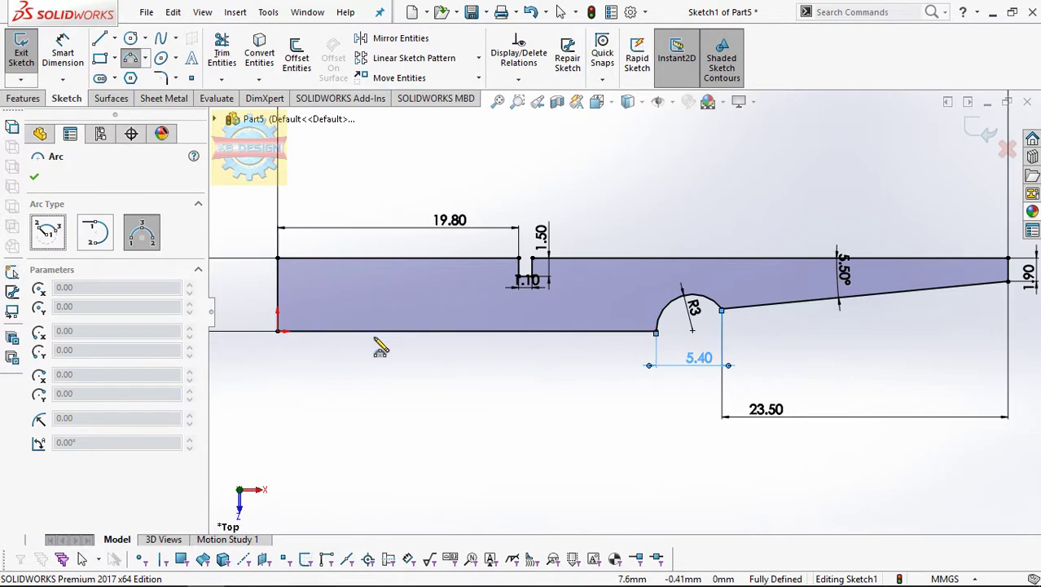
click(440, 291)
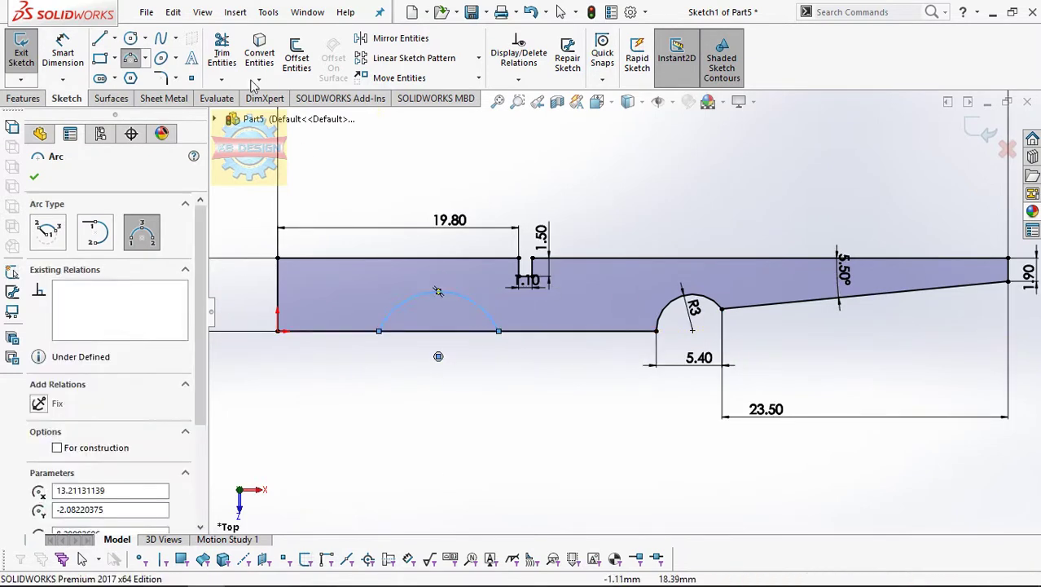
click(222, 53)
drag(365, 363, 418, 332)
key(d)
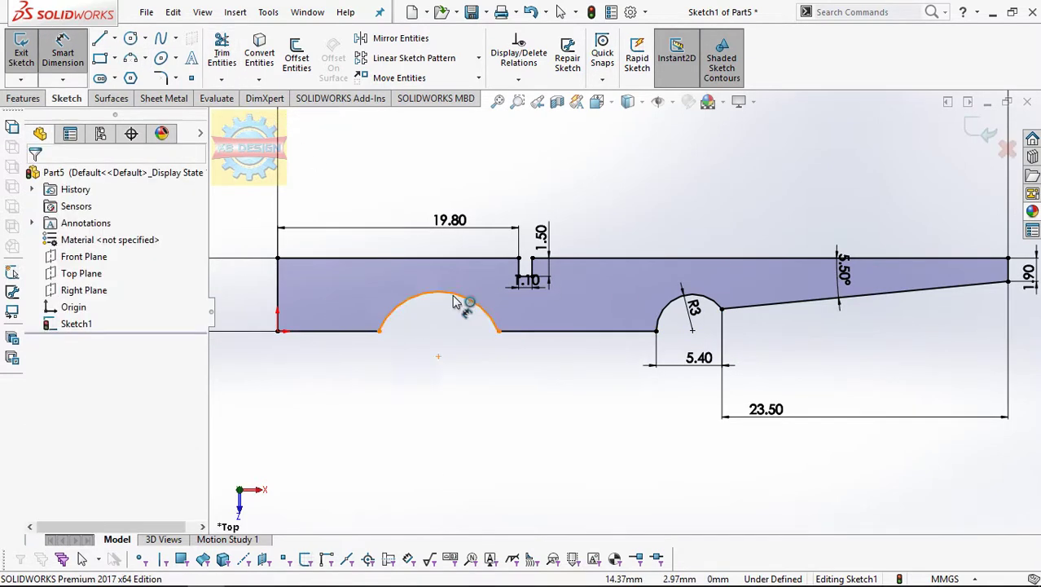
click(463, 298)
click(463, 330)
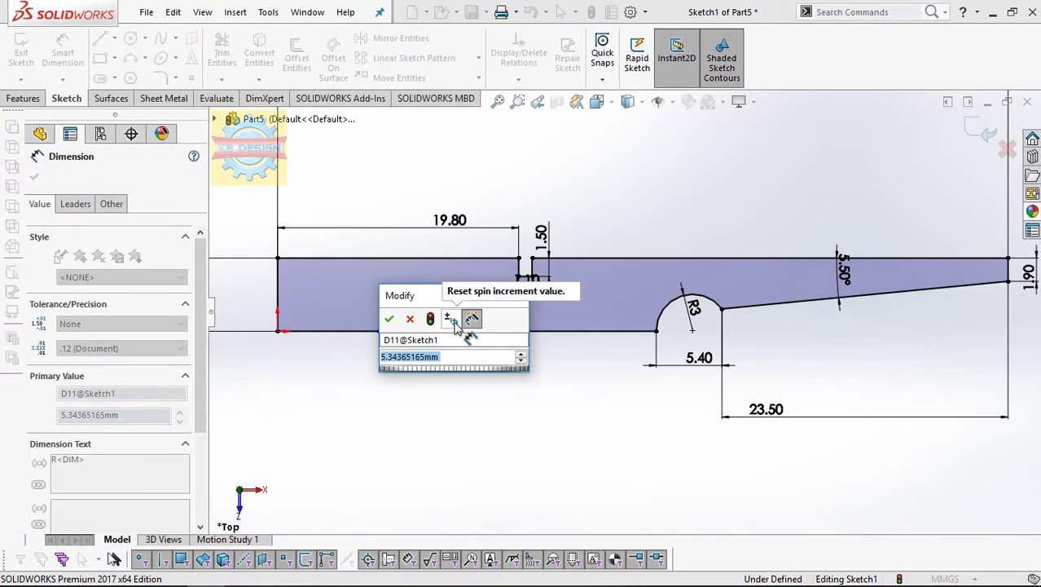
text(3.6)
key(Return)
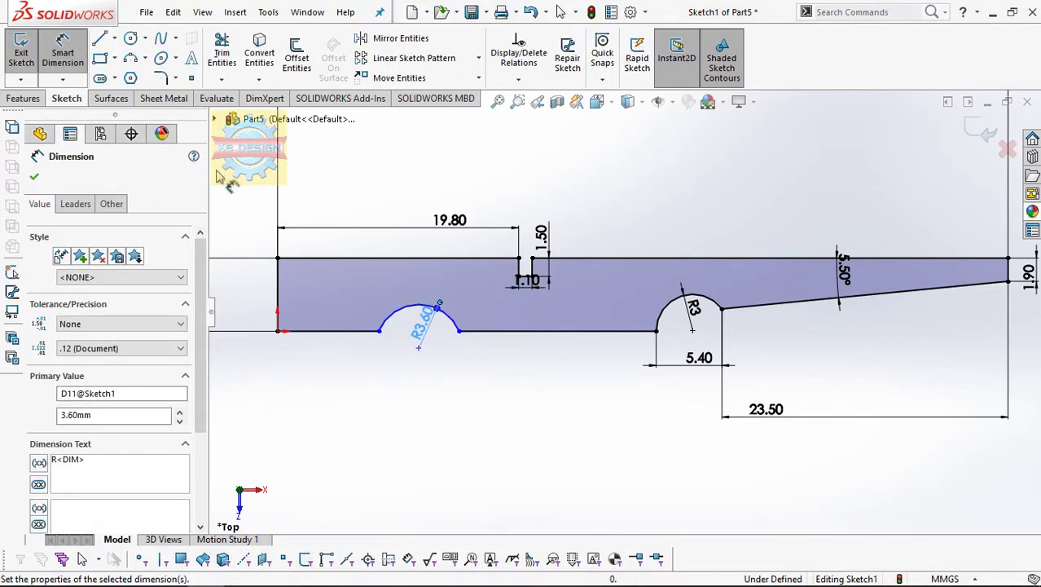
Apply a 3 mm sketch chamfer to the strip's bottom-left corner.
click(176, 79)
click(170, 111)
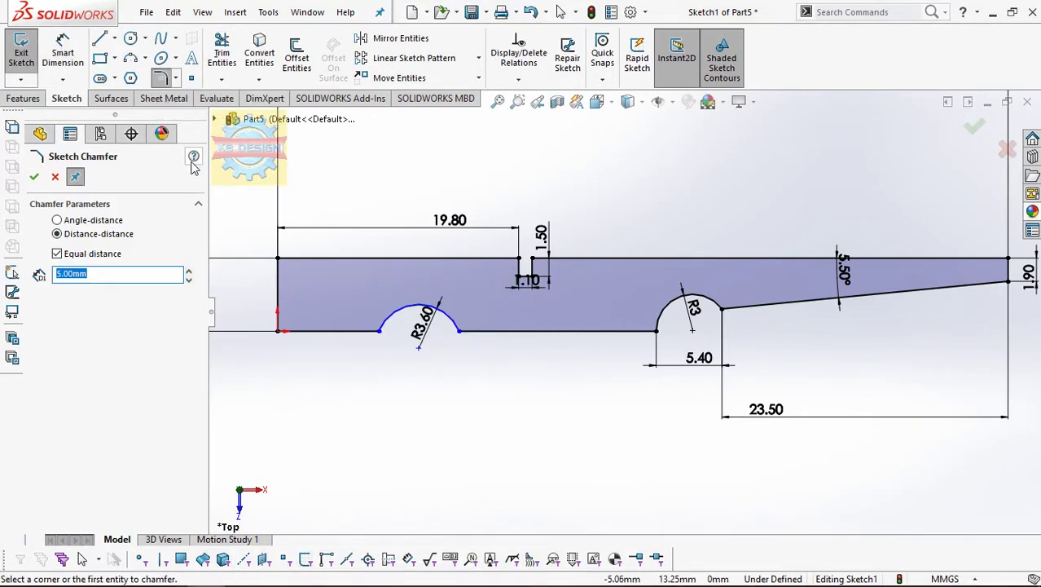
text(3)
click(337, 332)
click(278, 295)
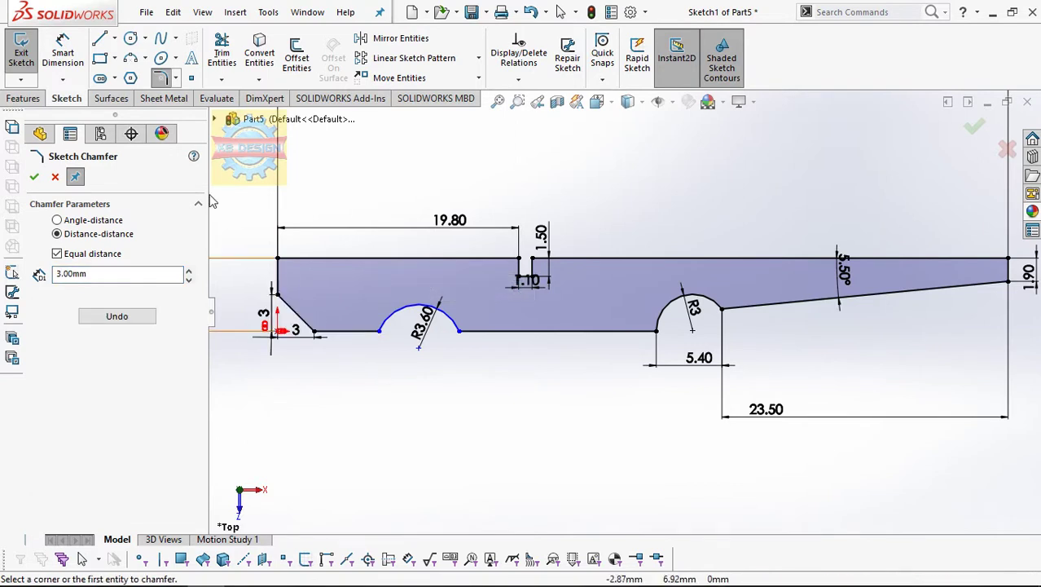
Locate the new arc 9.80 mm from the left end and make it 6.90 mm wide.
click(63, 52)
click(379, 334)
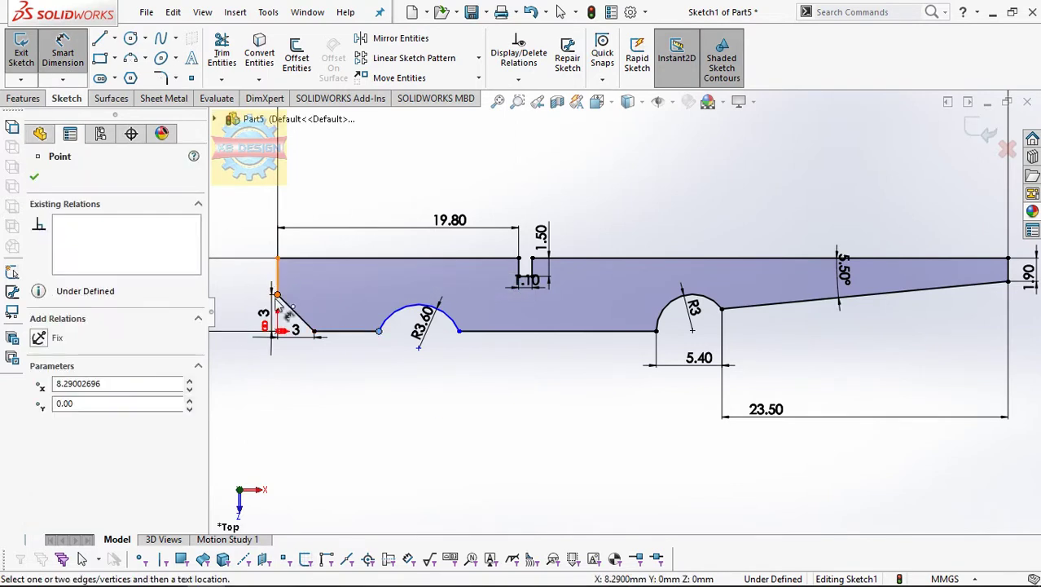
click(278, 295)
click(298, 393)
text(9.8)
key(Return)
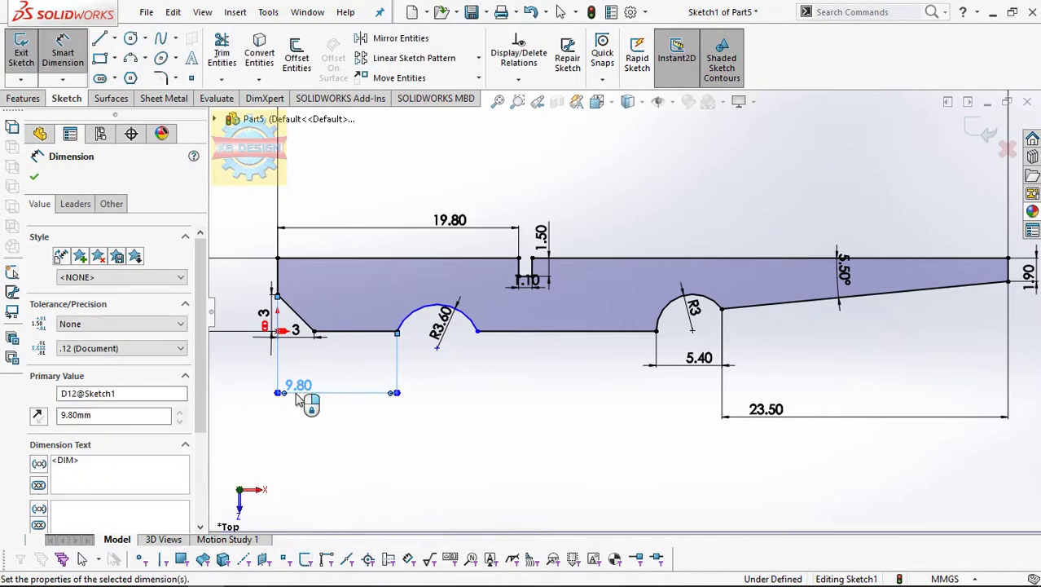
click(481, 339)
click(420, 393)
text(6.9)
key(Return)
scroll(419, 394, up, 2)
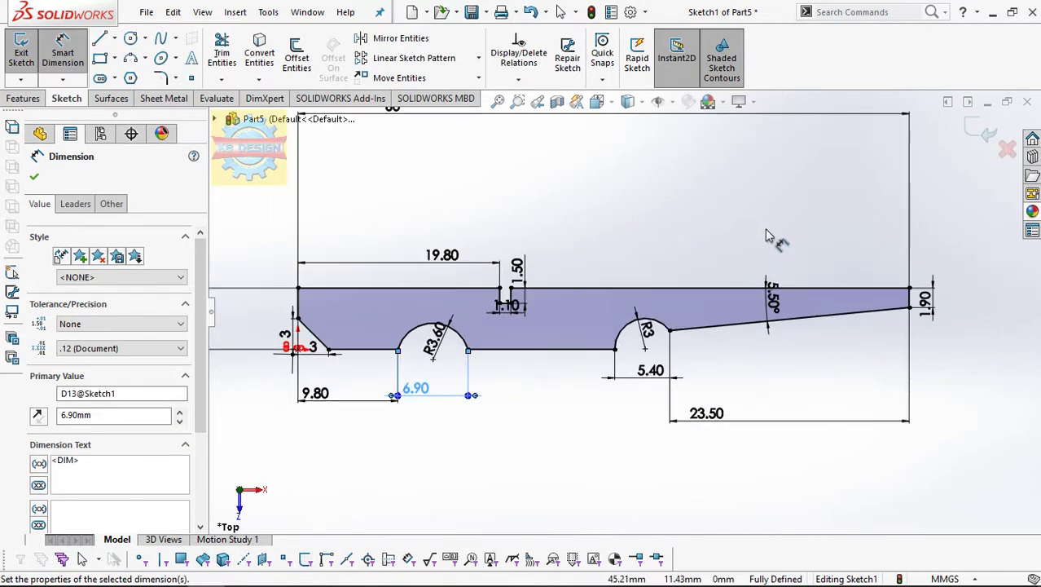
Extrude the profile symmetrically in both directions into the Boss-Extrude1 solid body.
click(23, 98)
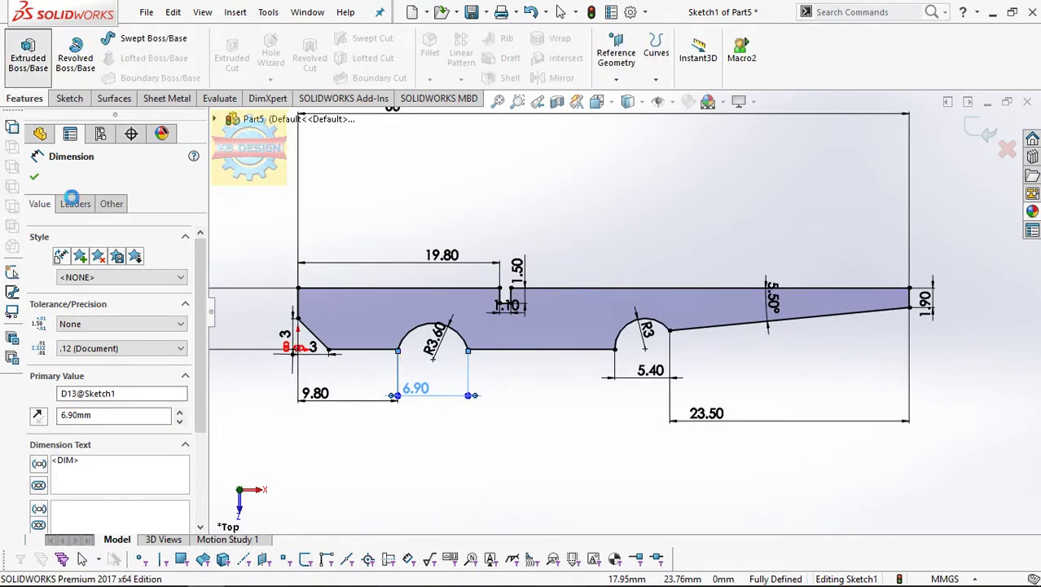
click(28, 57)
click(122, 268)
click(81, 322)
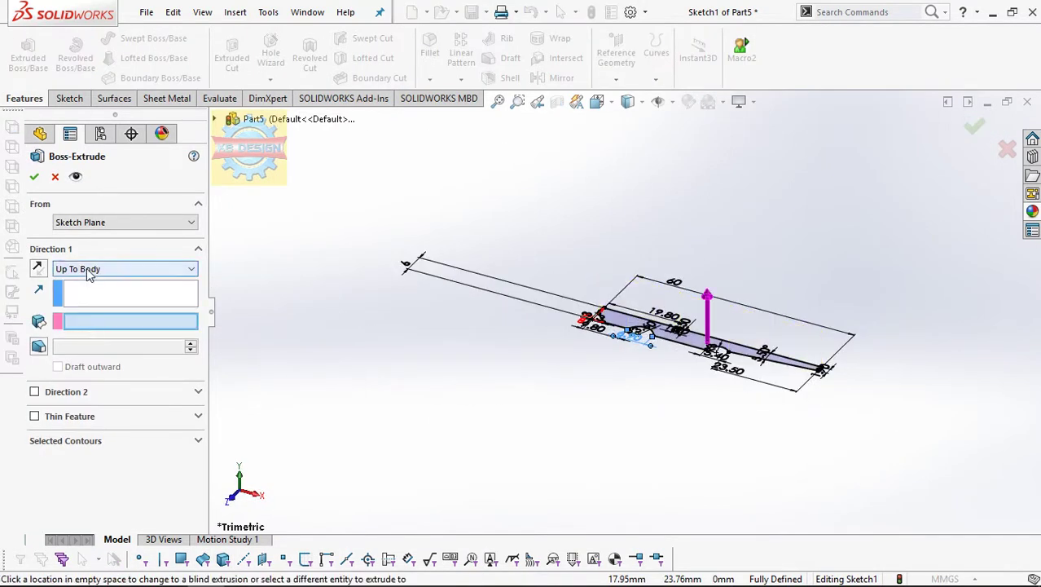
click(122, 267)
click(77, 333)
key(Return)
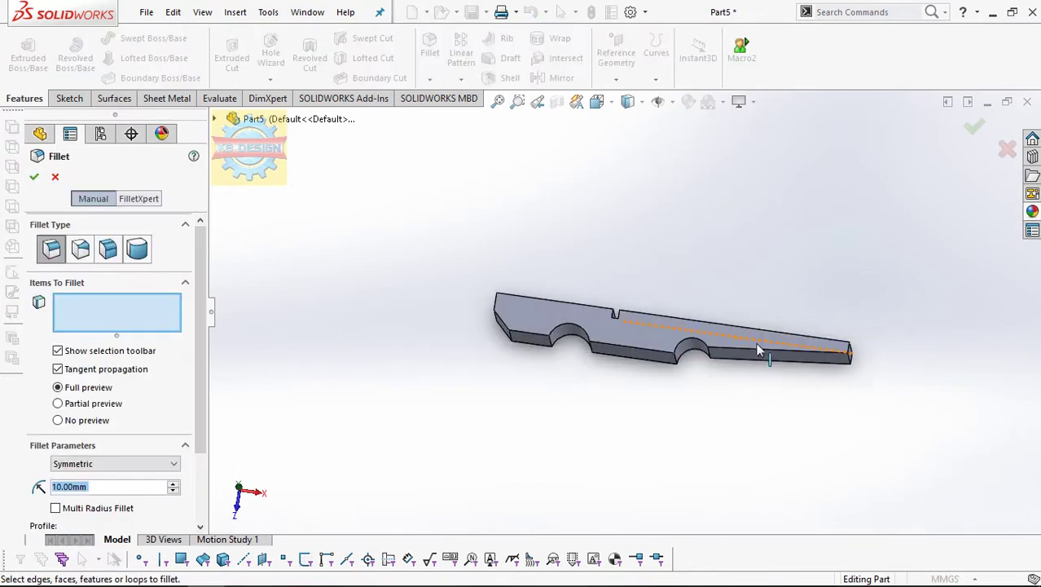
text(2)
Round the two bottom notch edges with a 1.00 mm fillet.
click(681, 369)
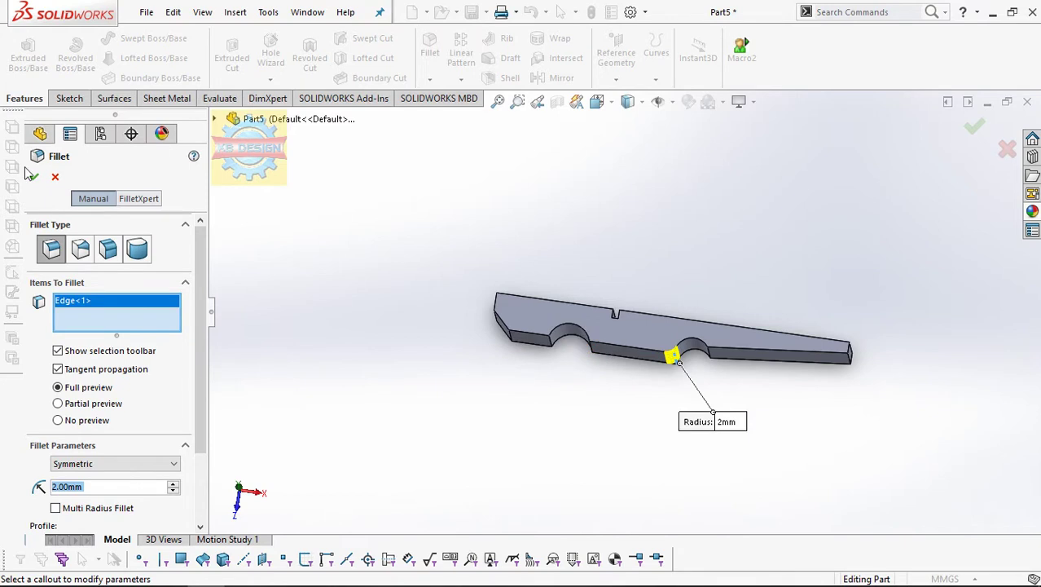
click(33, 176)
click(429, 52)
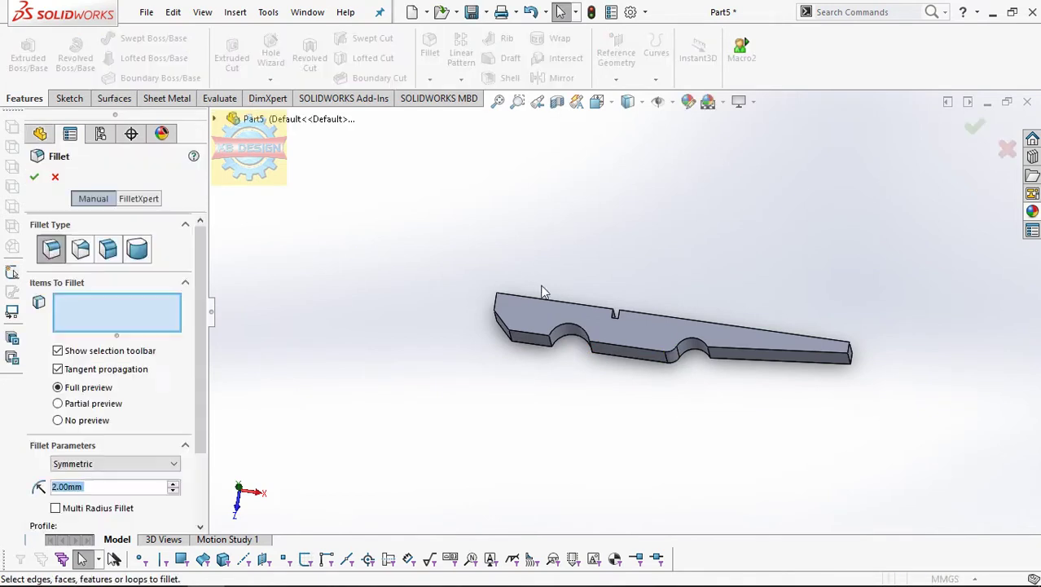
click(593, 351)
click(547, 345)
key(Return)
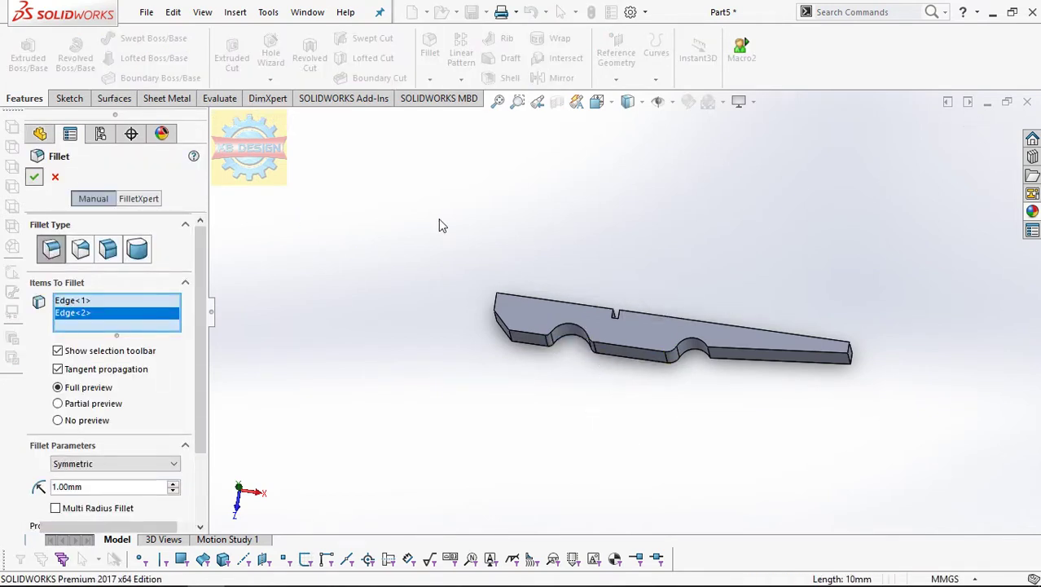
Fillet the edges at both ends of the clothespin half at 1 mm.
click(429, 49)
middle_drag(593, 298, 603, 326)
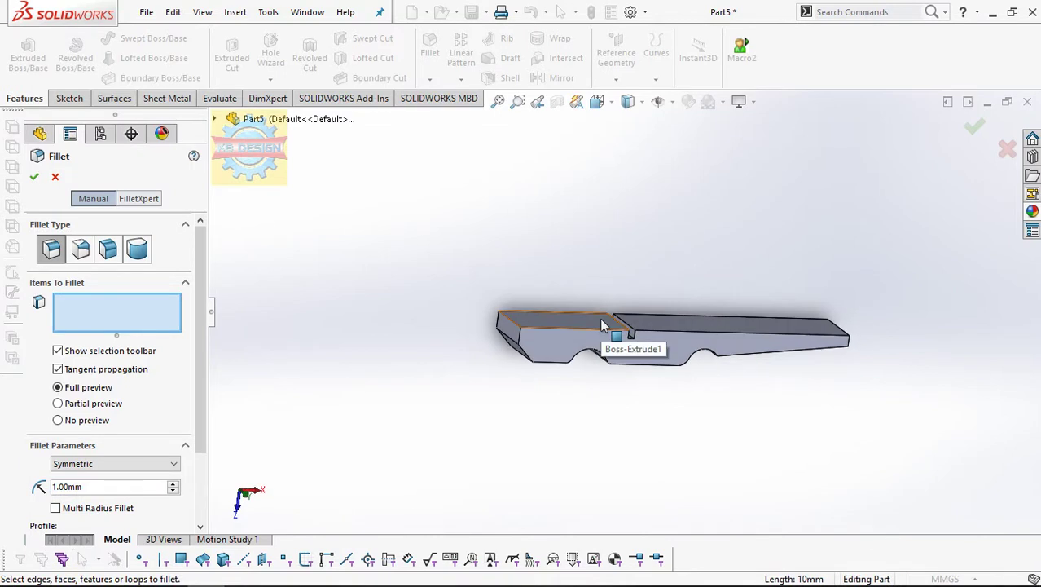
click(515, 326)
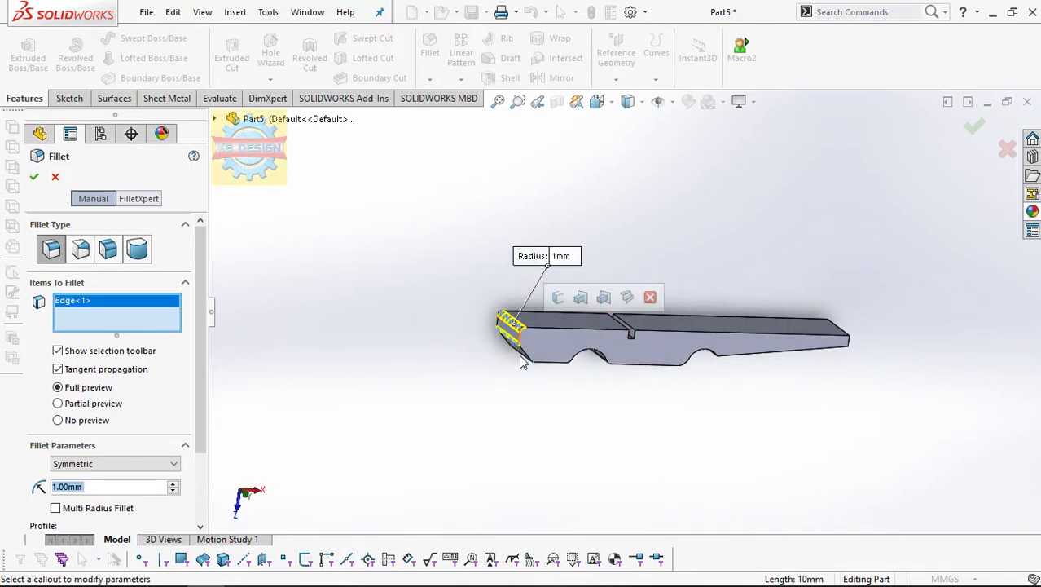
click(526, 364)
click(530, 366)
mouse_move(530, 366)
middle_down()
mouse_move(744, 310)
mouse_move(711, 358)
mouse_move(847, 363)
middle_up()
click(711, 358)
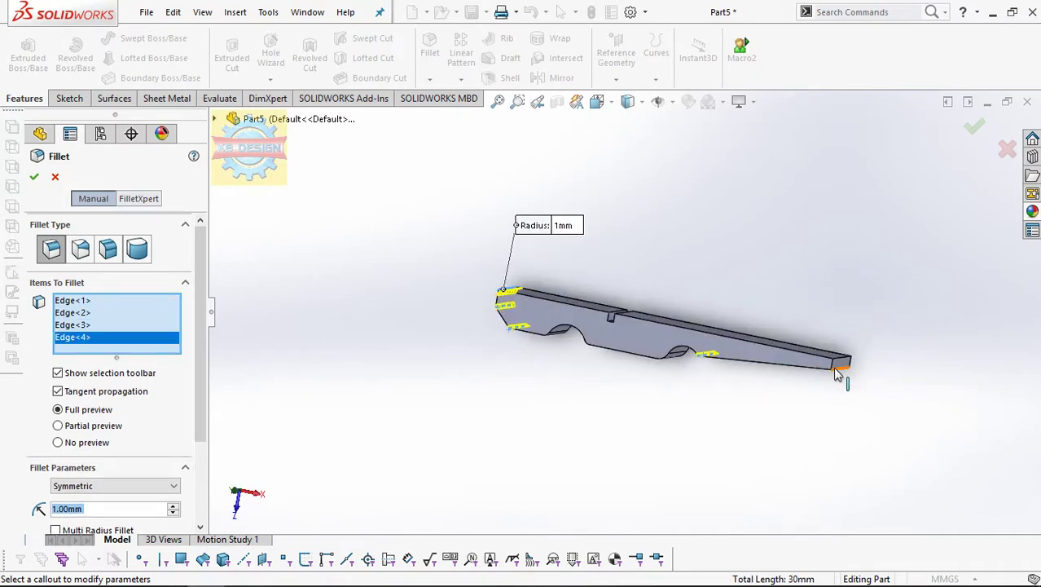
click(843, 359)
click(839, 364)
click(44, 177)
Fillet the slot's edges on the top face at 0.25 mm.
mouse_move(522, 326)
middle_down()
mouse_move(679, 341)
mouse_move(625, 303)
middle_up()
click(426, 63)
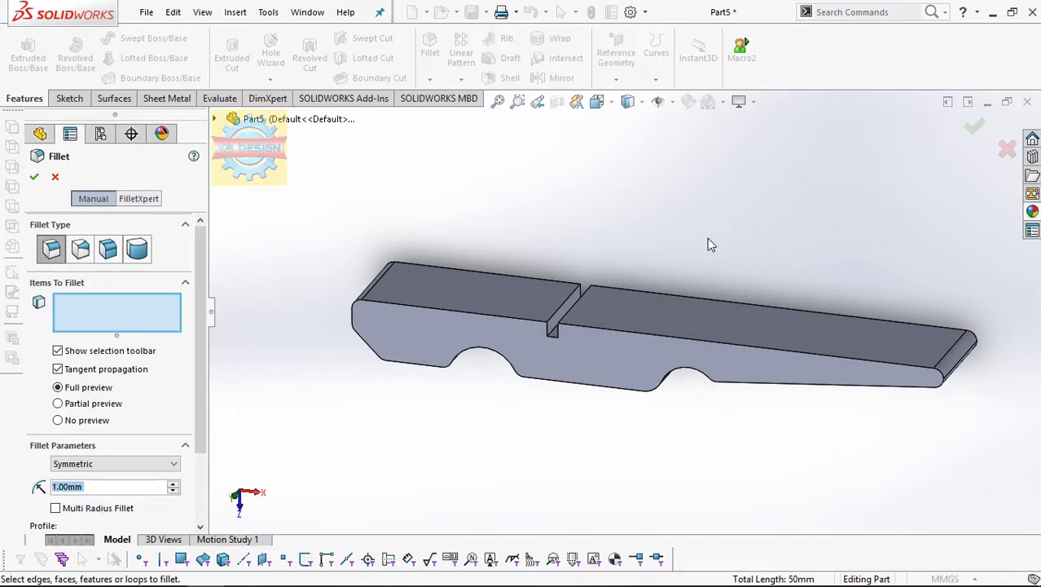
text(0.25)
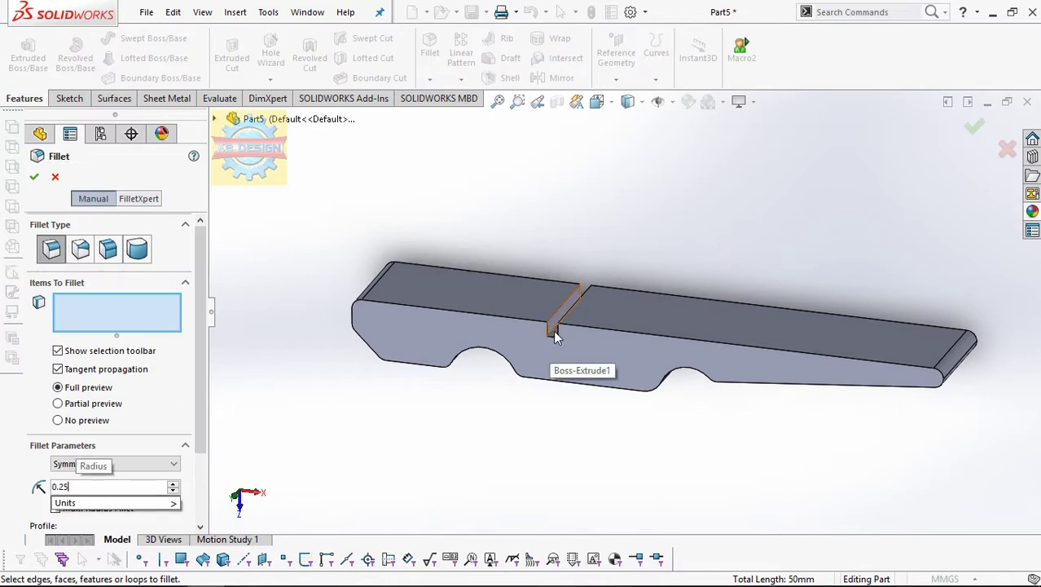
click(552, 329)
click(570, 320)
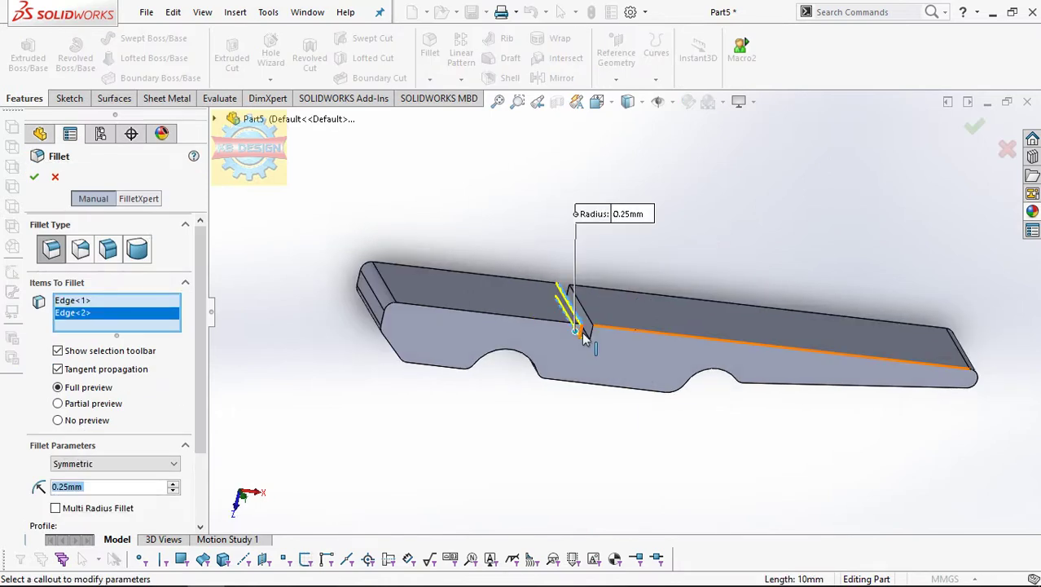
click(585, 330)
click(588, 325)
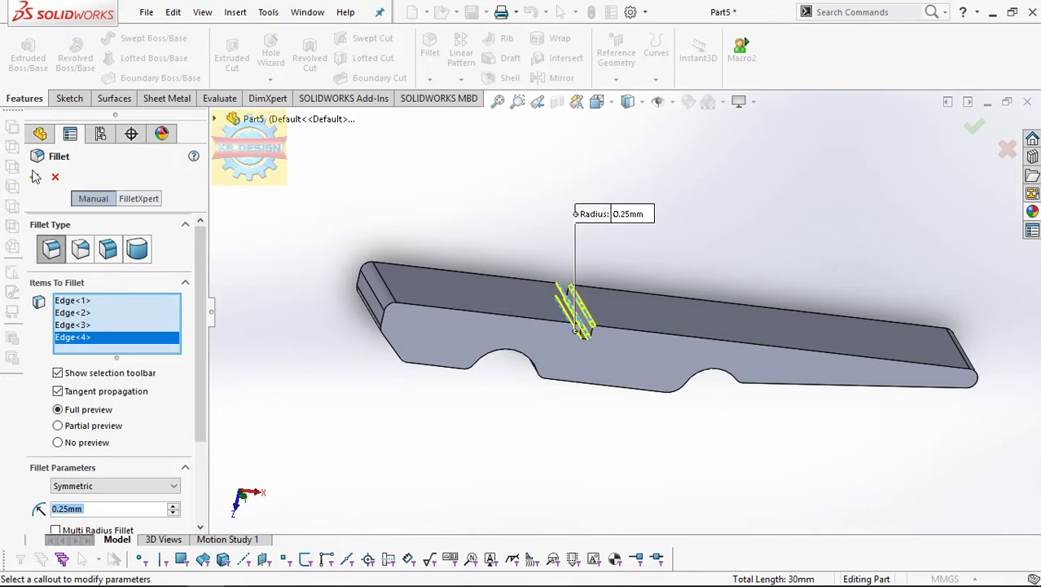
click(34, 177)
click(429, 49)
Fillet the outline of both side faces at 0.25 mm.
click(483, 327)
middle_drag(483, 328, 586, 386)
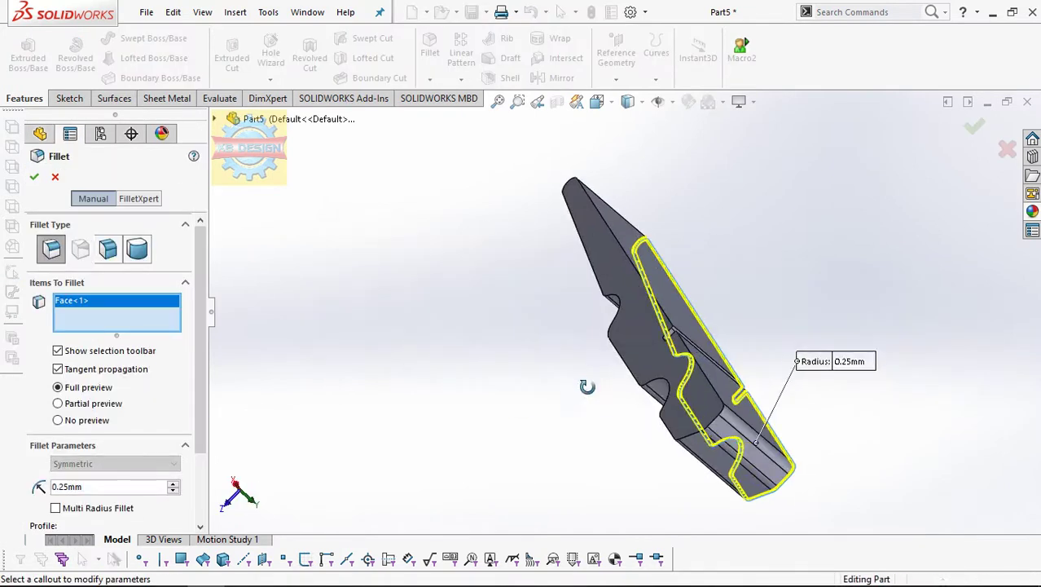
click(632, 298)
middle_drag(633, 297, 554, 201)
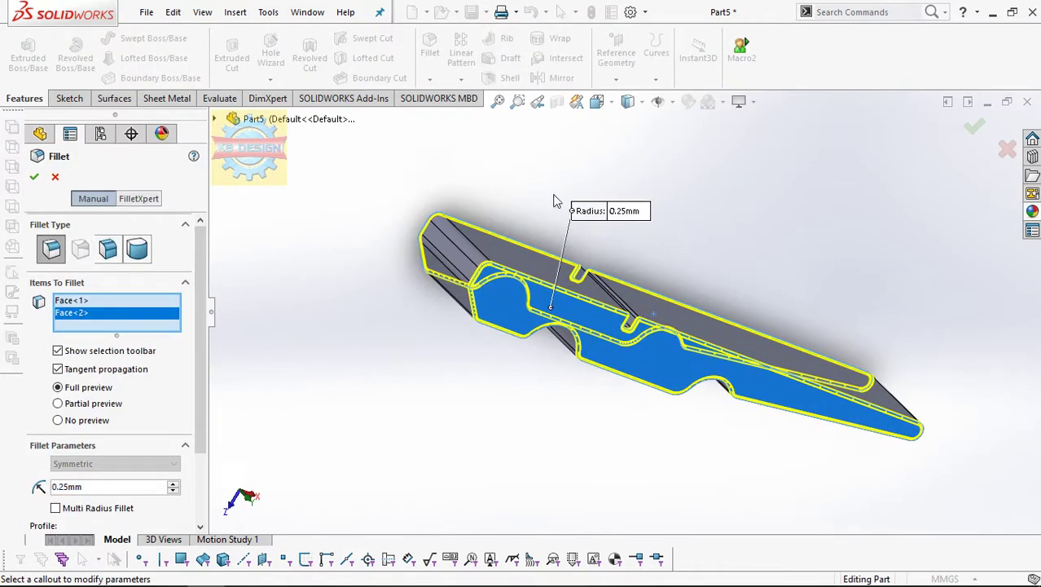
click(35, 177)
middle_drag(724, 306, 734, 275)
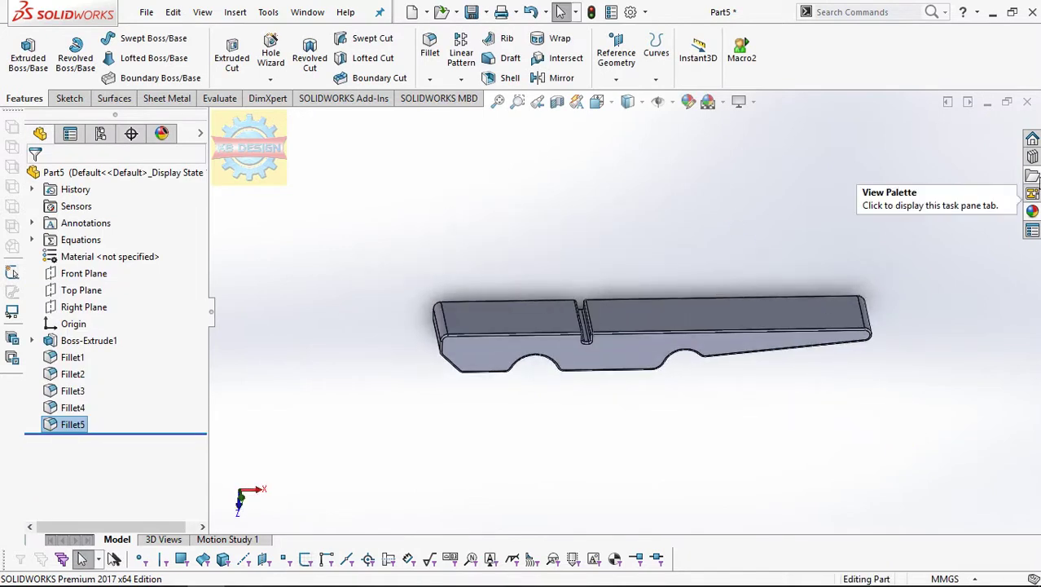
In the appearances library under Organic > Wood, pick the polished beech 2d finish.
click(1034, 212)
scroll(859, 177, down, 2)
click(815, 194)
click(874, 211)
click(950, 372)
Apply the polished beech 2d wood appearance from Organic > Wood to the whole Part5 clothespin half.
drag(950, 372, 580, 362)
right_click(84, 174)
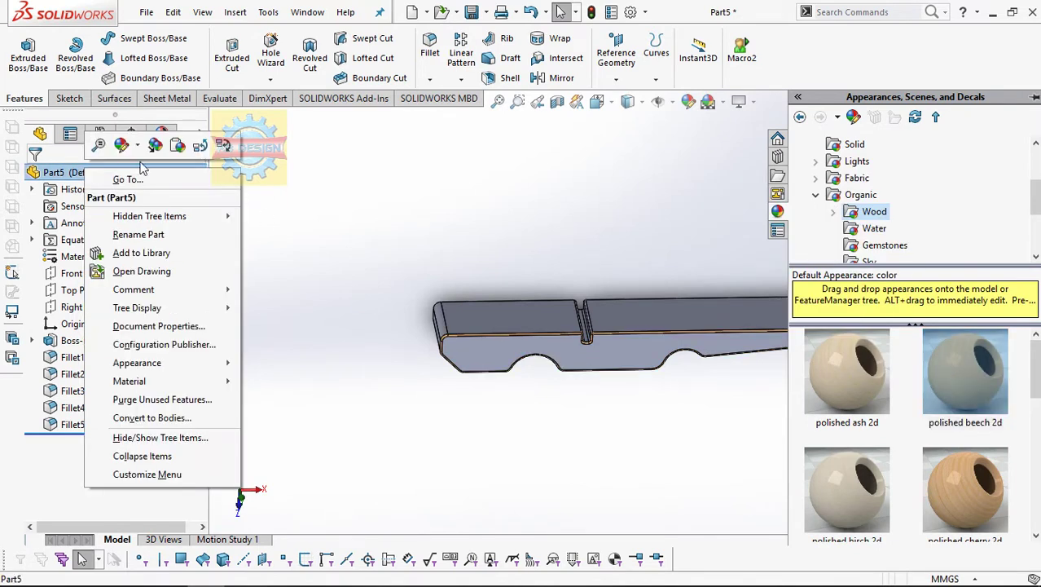
click(143, 145)
click(134, 180)
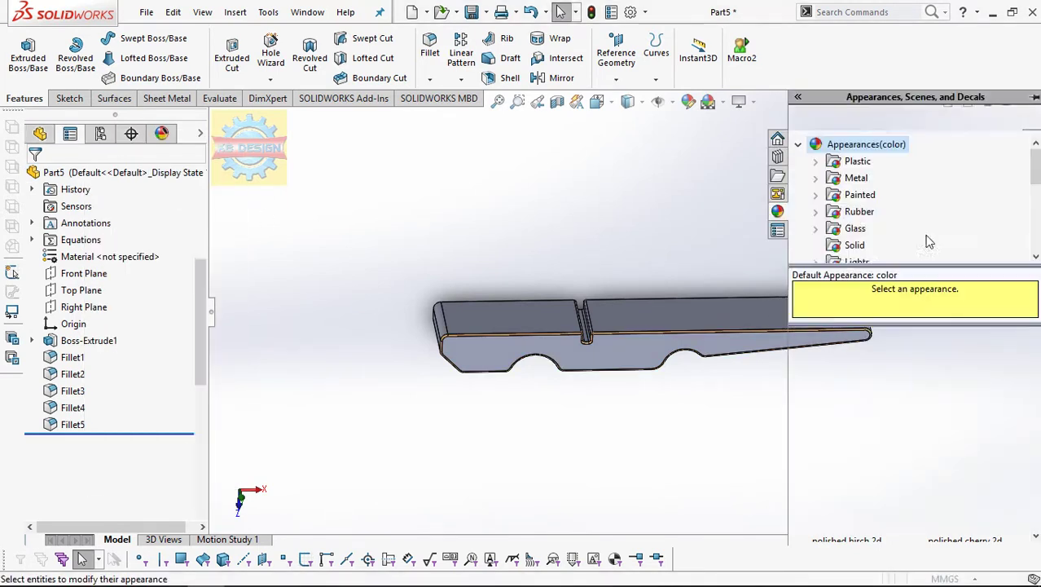
click(872, 213)
click(943, 364)
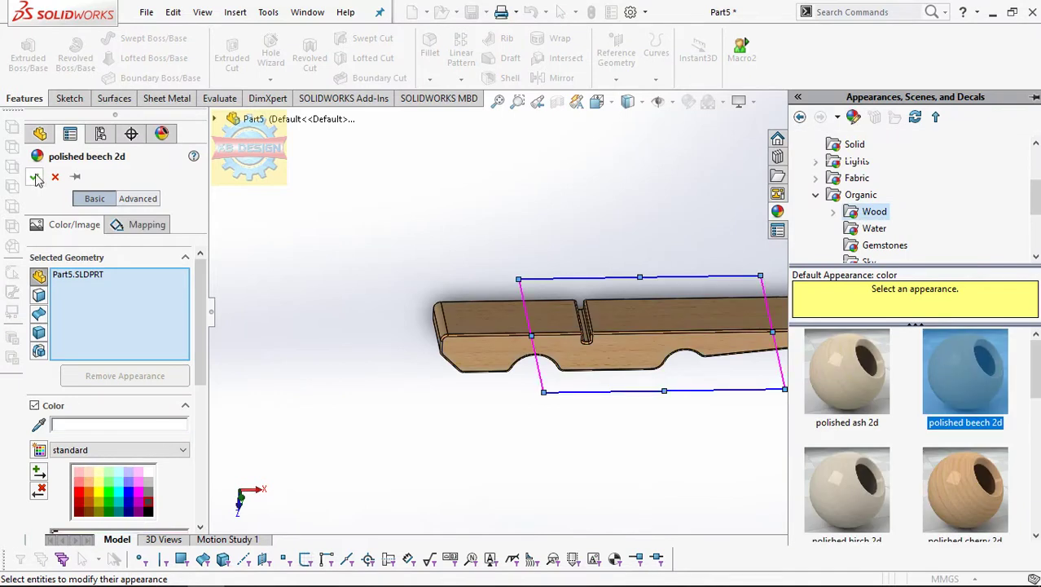
click(36, 179)
middle_drag(510, 248, 647, 242)
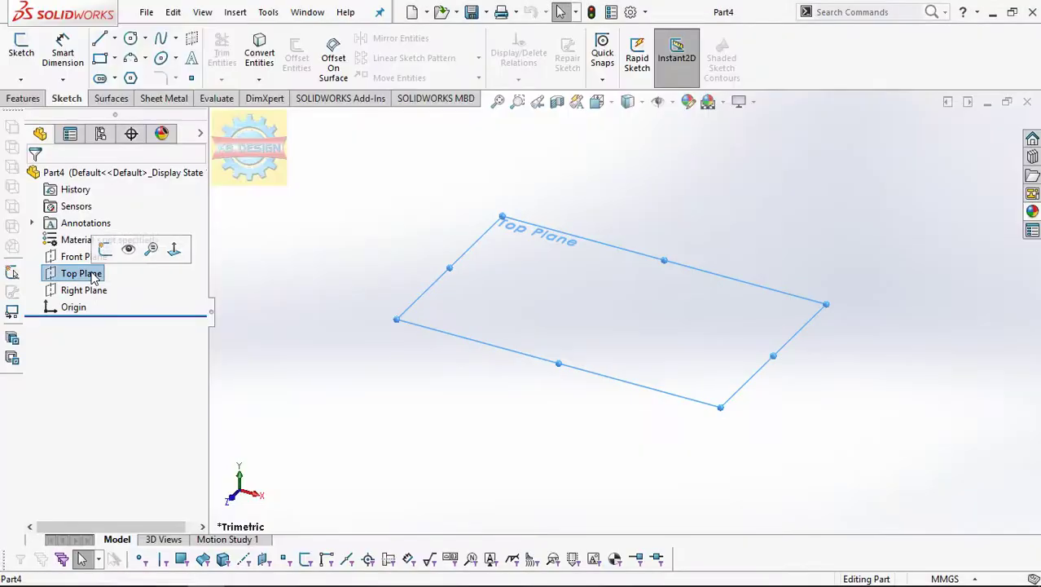
Sketch a 5 mm diameter circle centred on the origin on the Top Plane.
click(149, 244)
click(130, 38)
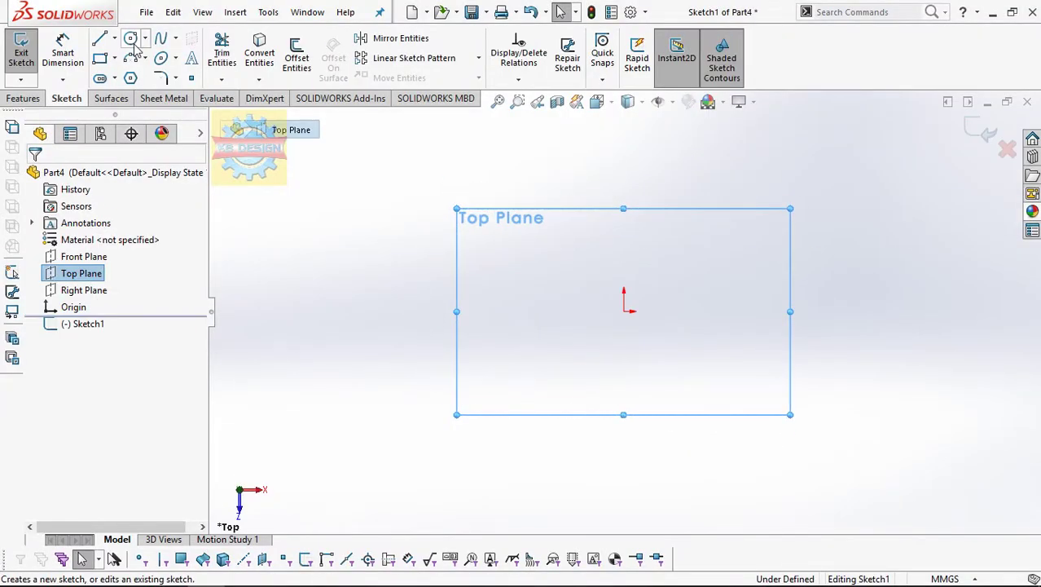
click(623, 310)
click(702, 248)
click(63, 53)
click(607, 211)
click(758, 193)
text(5)
key(Return)
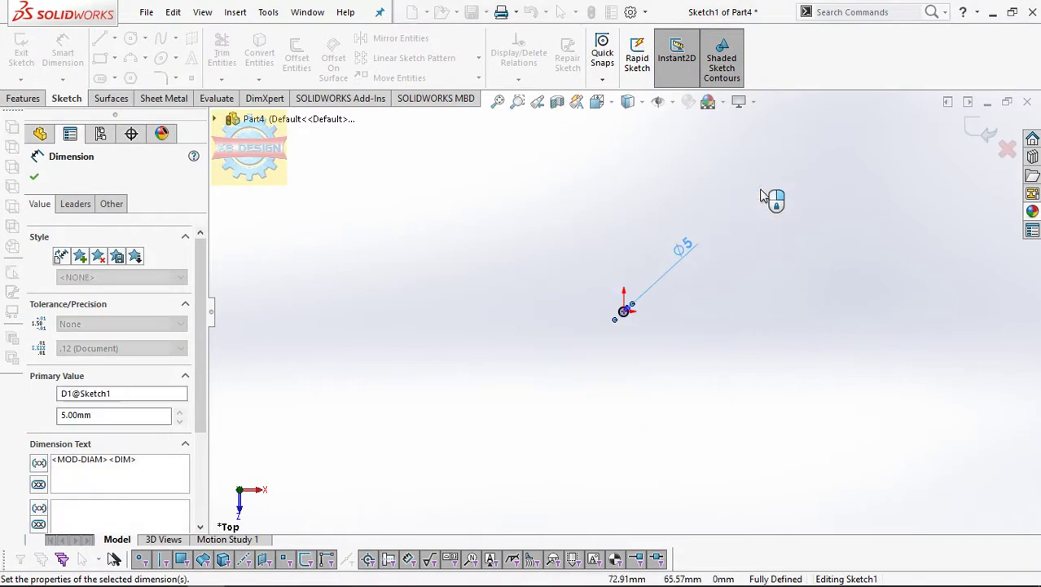
Turn the circle into a helix 11.5 mm high with 8.67 revolutions.
click(23, 98)
click(656, 57)
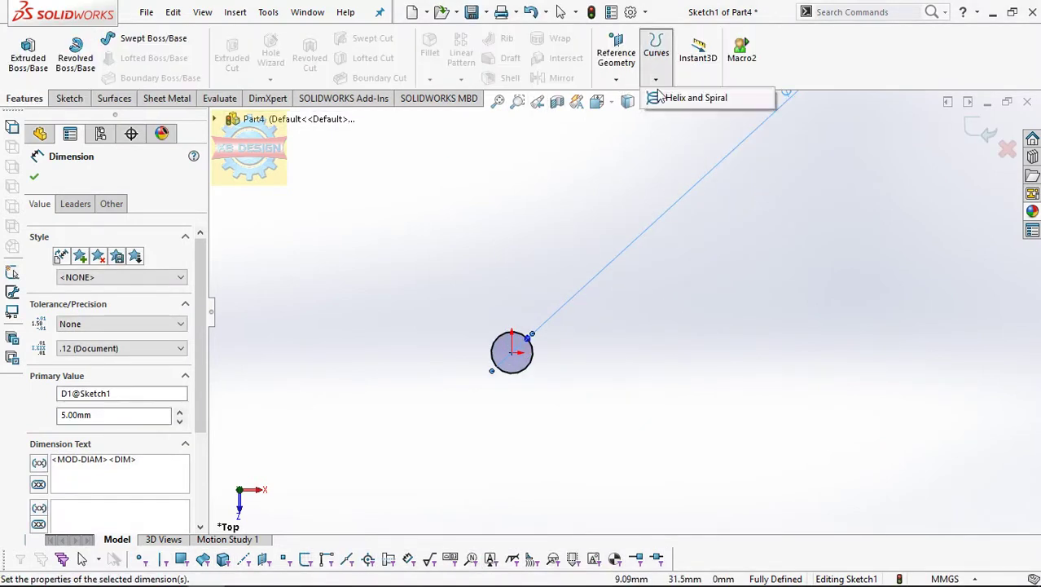
click(695, 97)
middle_drag(530, 295, 533, 225)
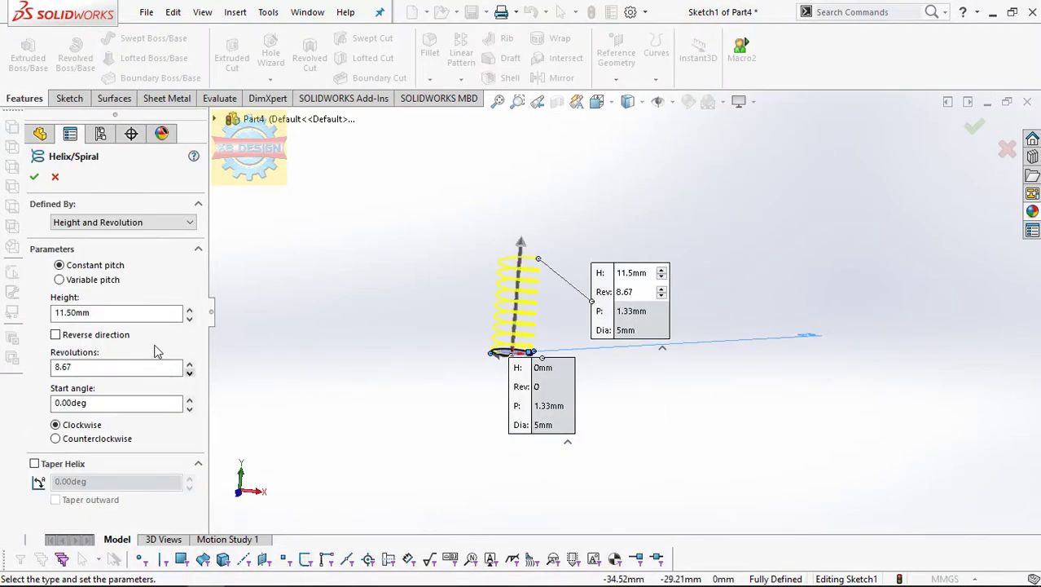
click(33, 177)
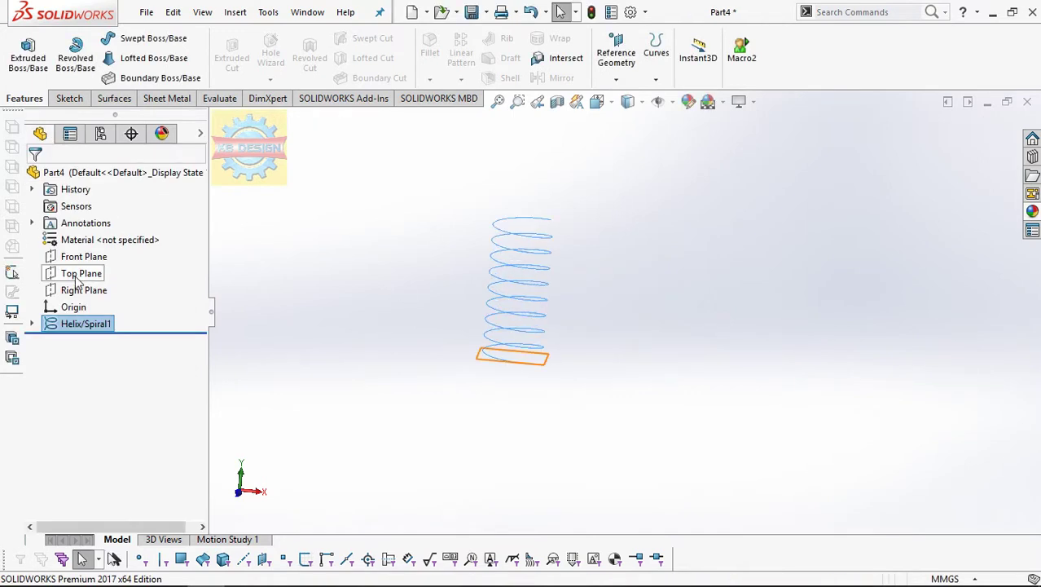
Create Plane1 through the helix end point, perpendicular to the helix.
click(617, 54)
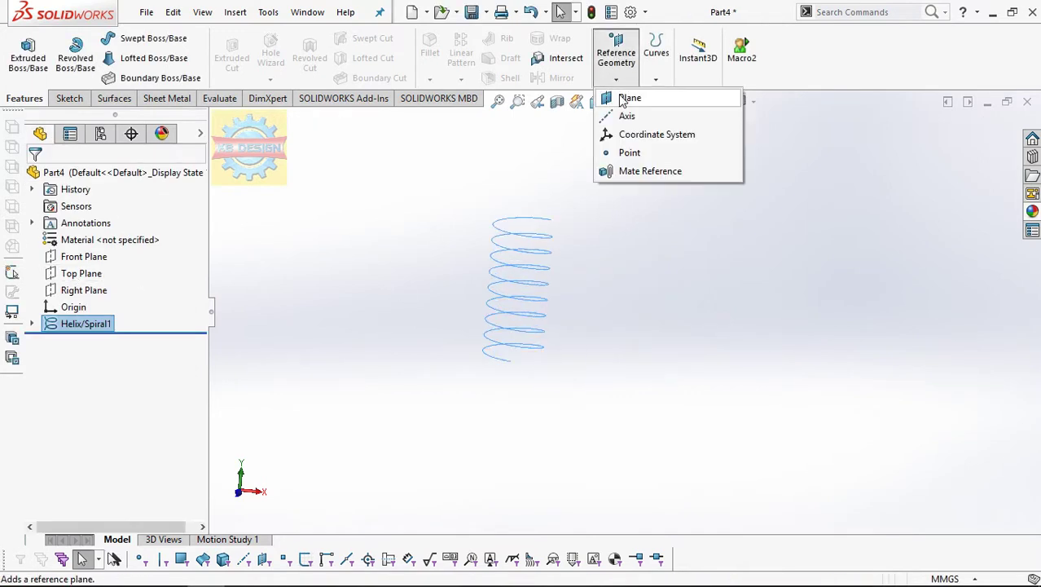
click(628, 98)
right_click(192, 261)
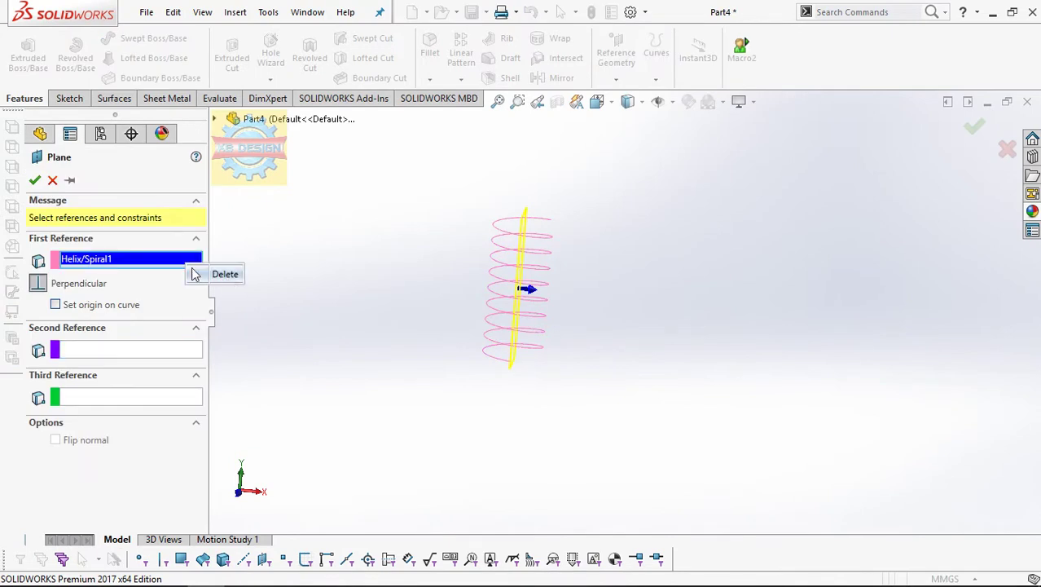
click(526, 376)
mouse_move(525, 376)
middle_down()
mouse_move(525, 351)
mouse_move(638, 290)
middle_up()
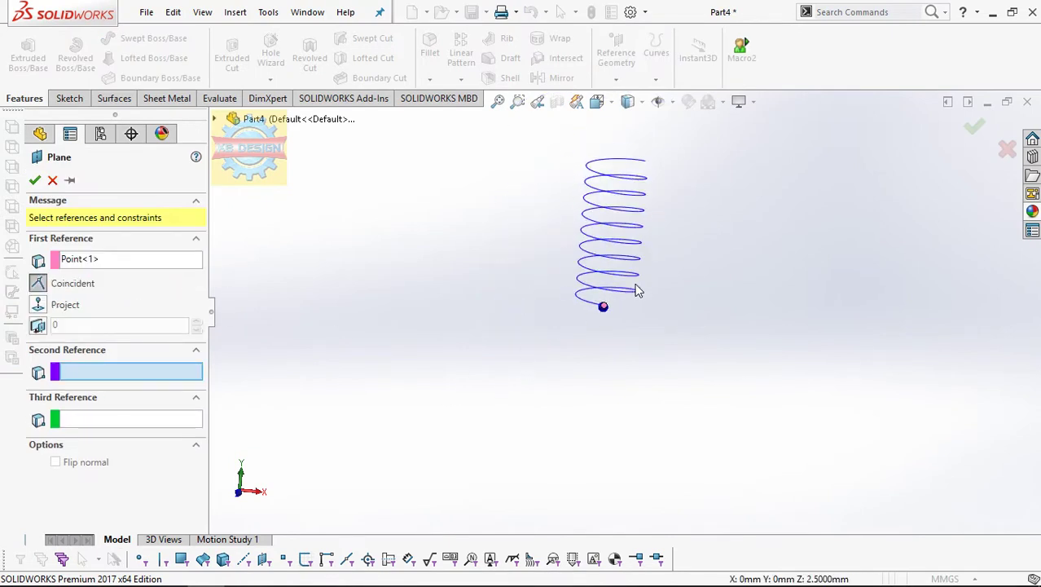
click(595, 306)
click(34, 181)
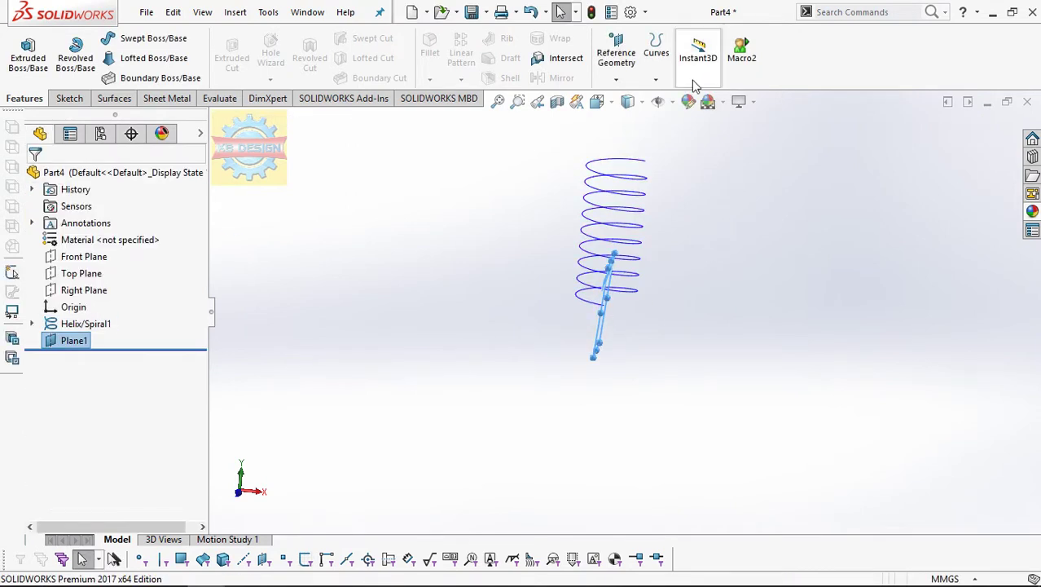
Start a new plane perpendicular to Plane1 and attached to the helix end point.
click(616, 52)
click(626, 98)
click(46, 303)
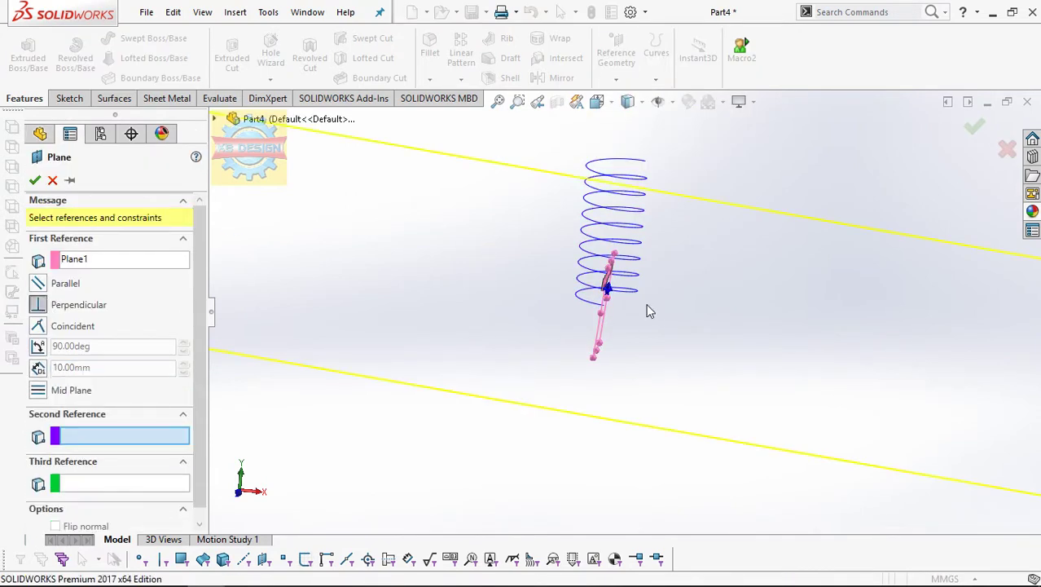
scroll(603, 306, down, 2)
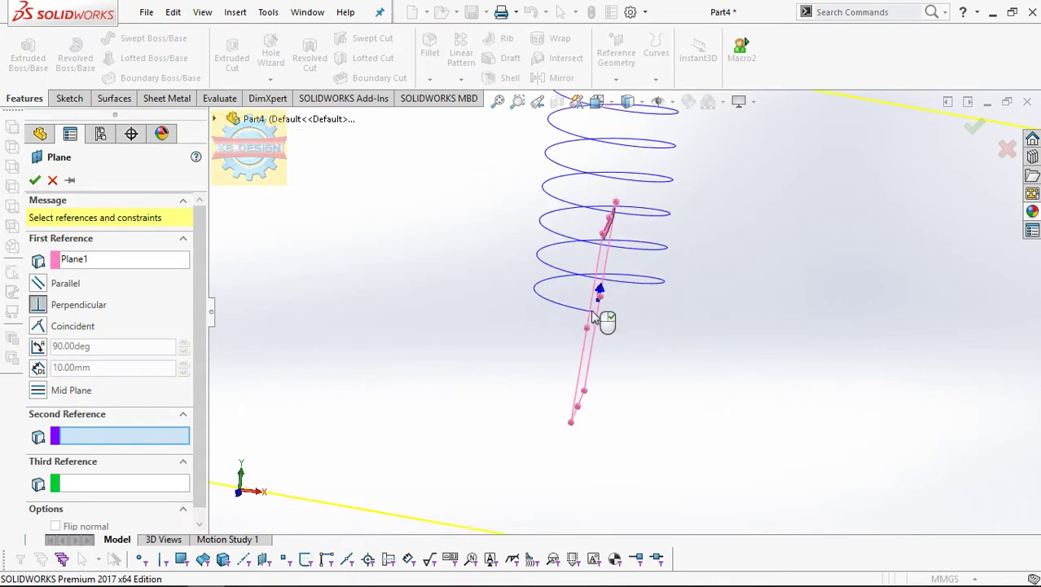
scroll(606, 308, down, 3)
scroll(614, 319, up, 6)
scroll(811, 291, down, 4)
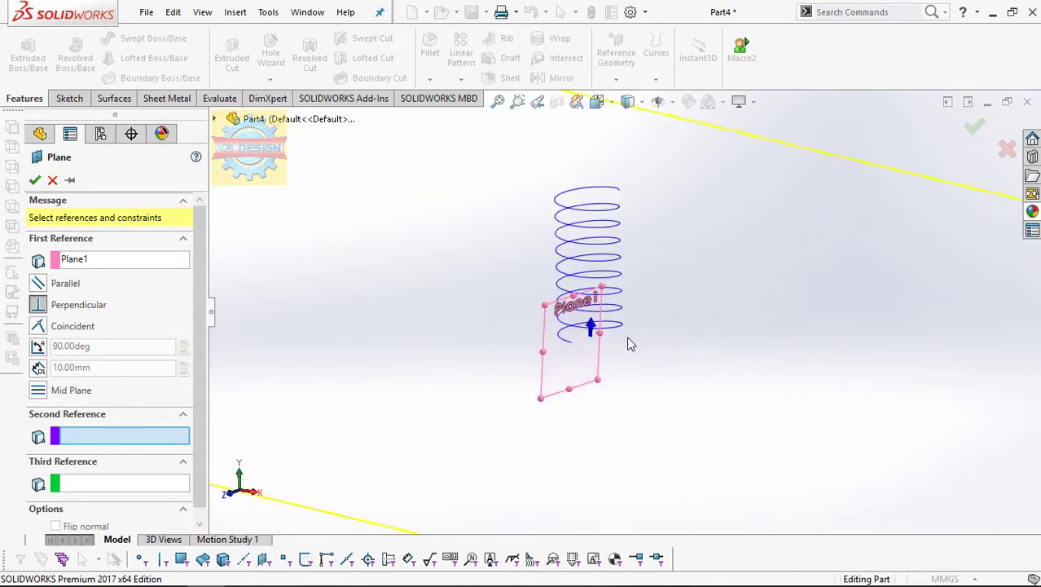
click(528, 344)
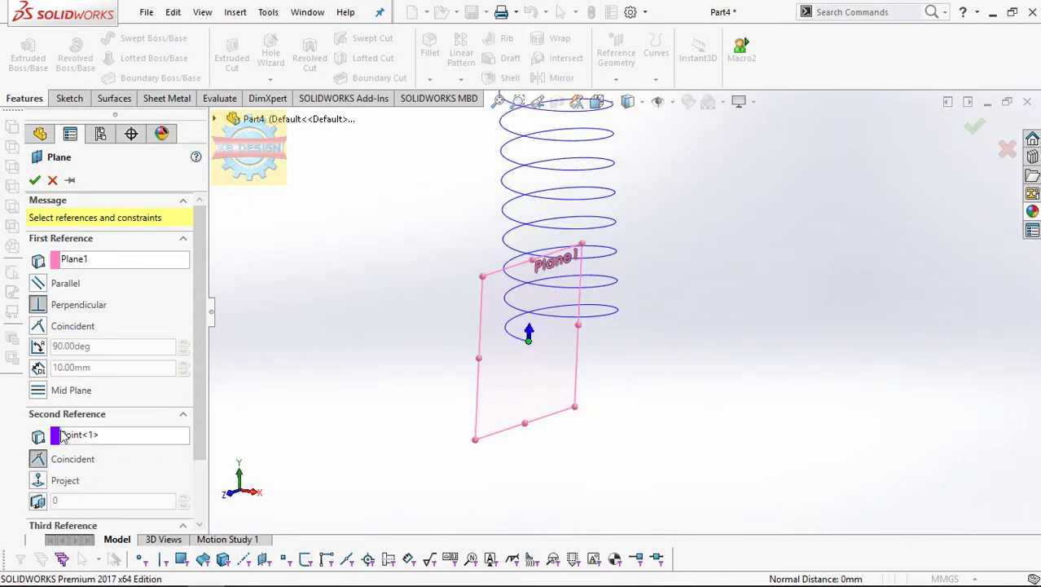
Add the Top Plane as a perpendicular third reference and confirm Plane2.
click(214, 119)
click(281, 220)
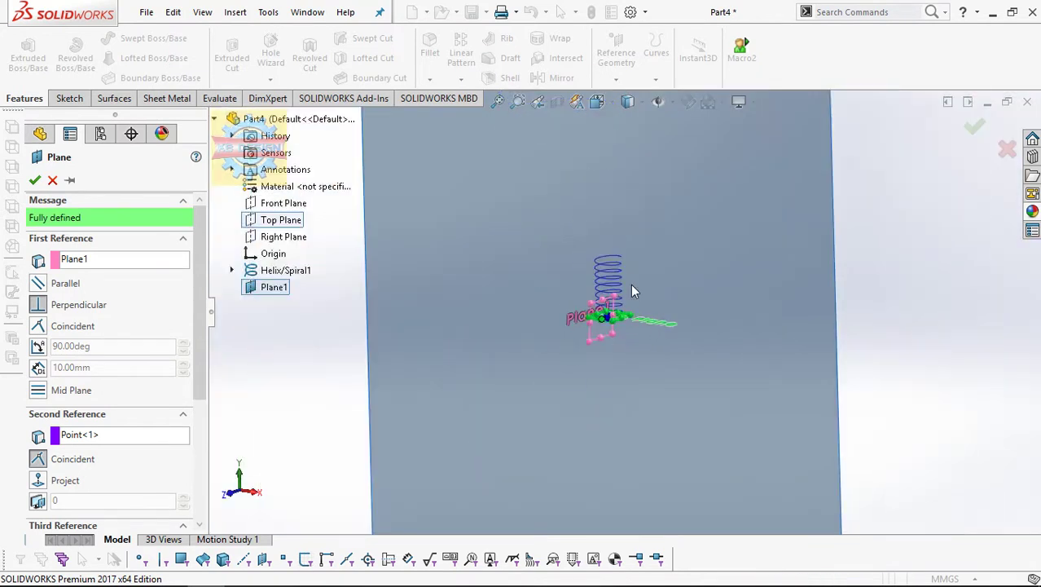
mouse_move(630, 283)
middle_down()
mouse_move(512, 344)
mouse_move(543, 258)
mouse_move(521, 293)
middle_up()
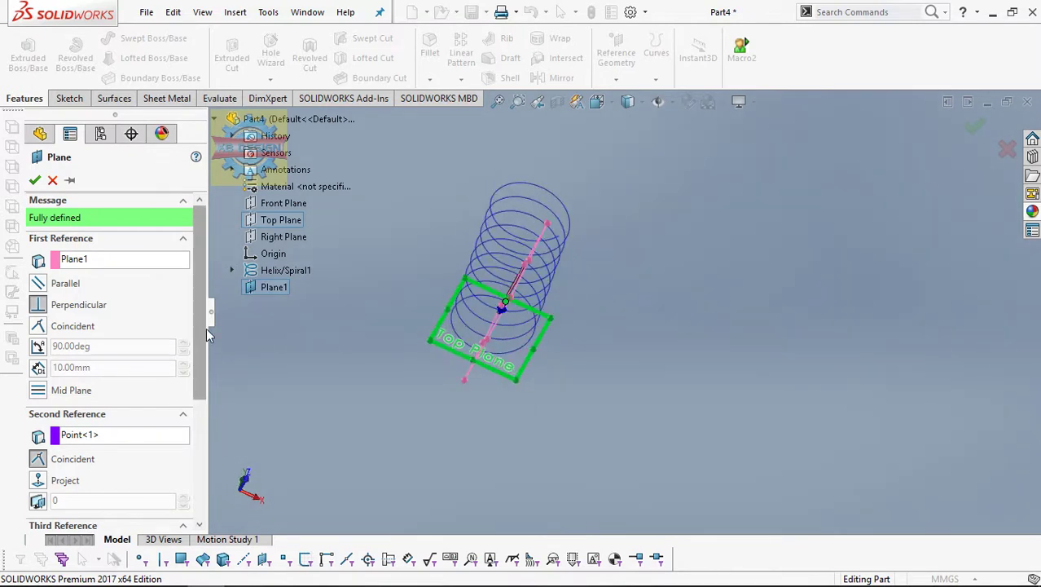
scroll(79, 413, down, 3)
click(50, 410)
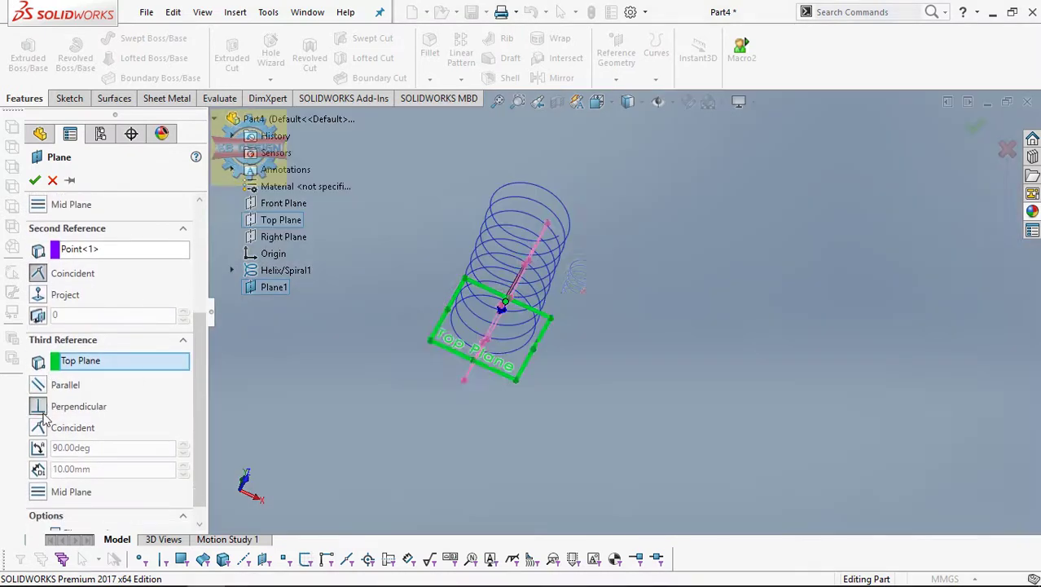
scroll(47, 242, up, 3)
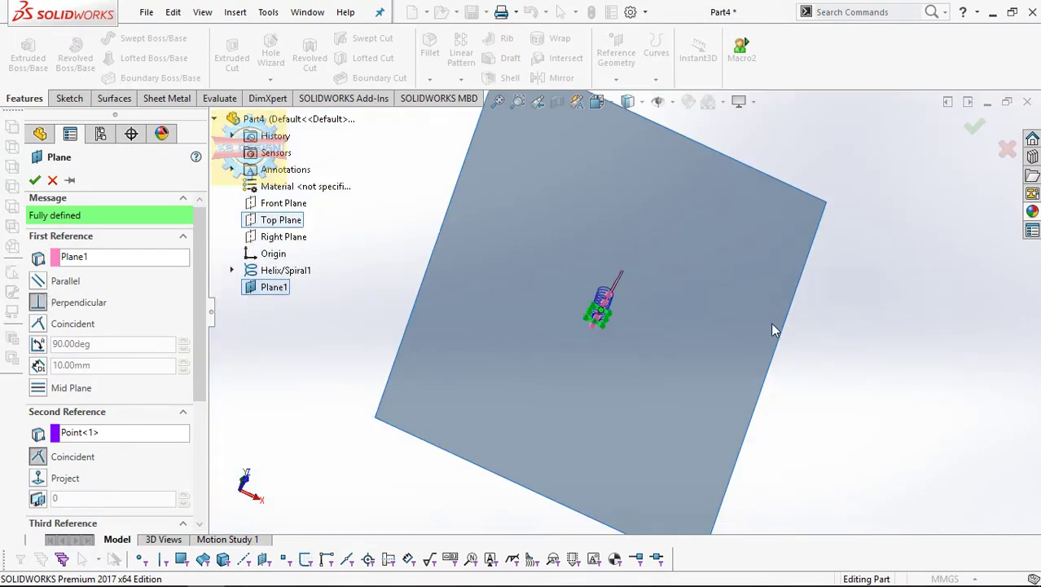
mouse_move(770, 322)
middle_down()
mouse_move(643, 304)
mouse_move(548, 330)
mouse_move(600, 240)
mouse_move(642, 196)
mouse_move(567, 256)
middle_up()
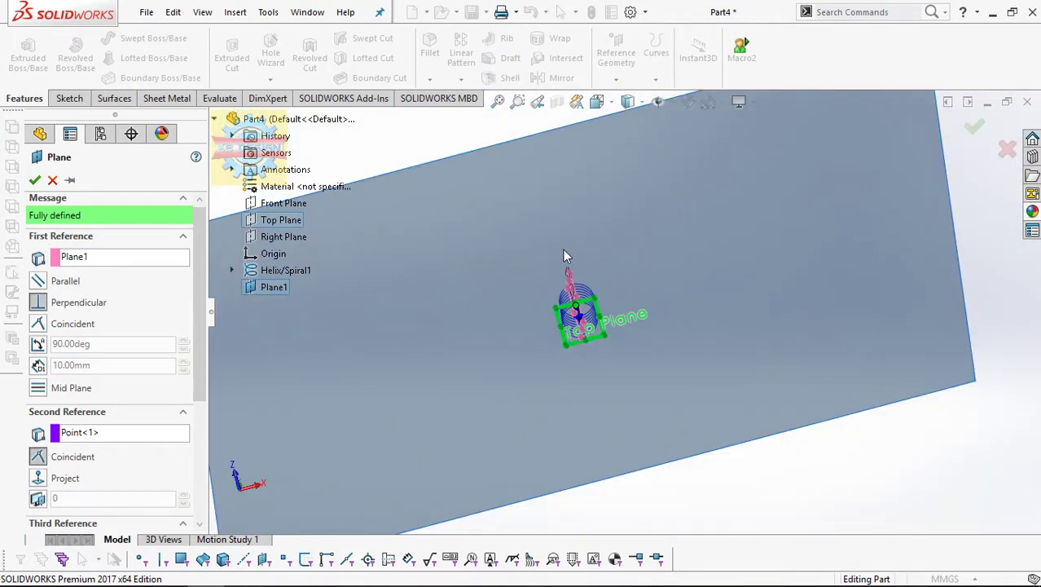
key(Return)
Hide Plane1 and start a new sketch on Plane2, viewed head-on.
click(74, 356)
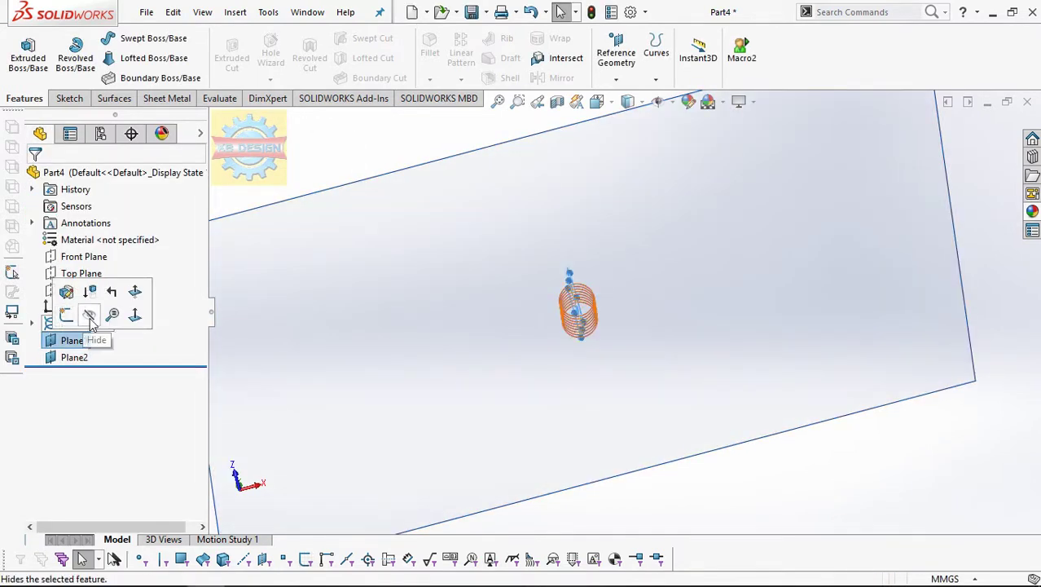
click(86, 314)
click(644, 268)
click(693, 216)
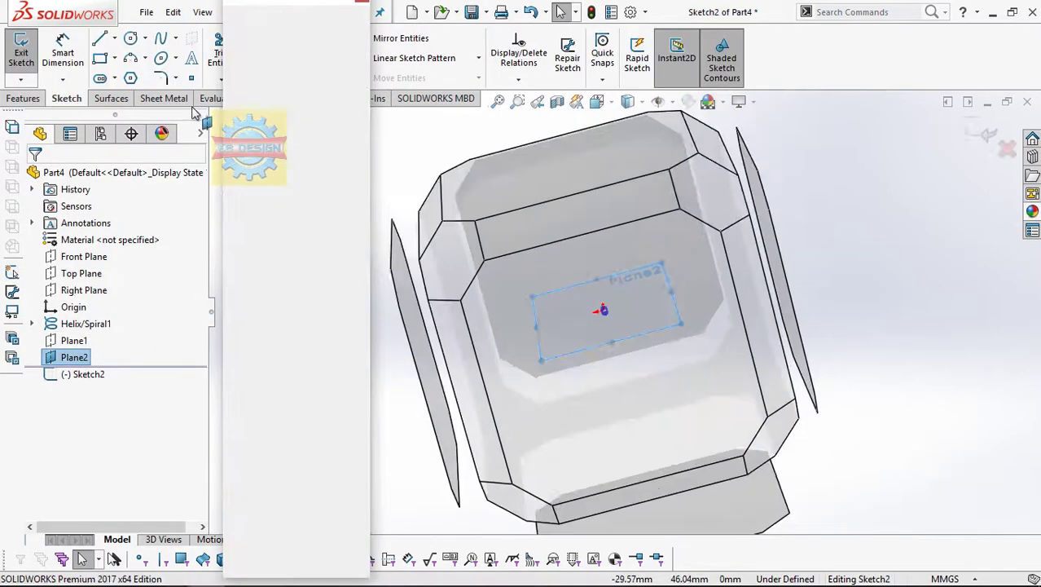
mouse_move(585, 295)
middle_down()
mouse_move(640, 133)
mouse_move(627, 153)
middle_up()
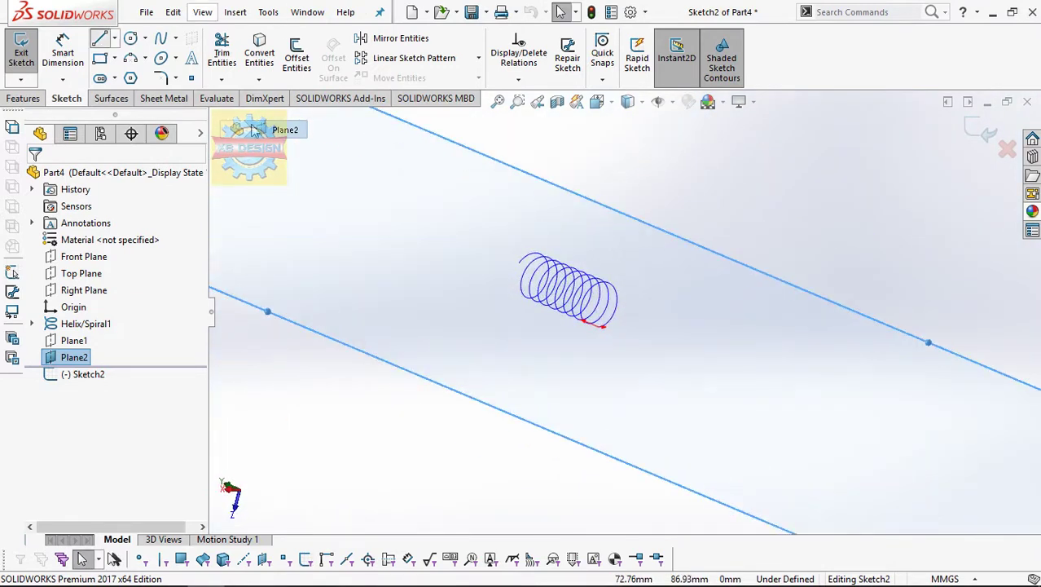
Draw the leg's two connected lines starting from the helix end.
click(603, 335)
click(535, 362)
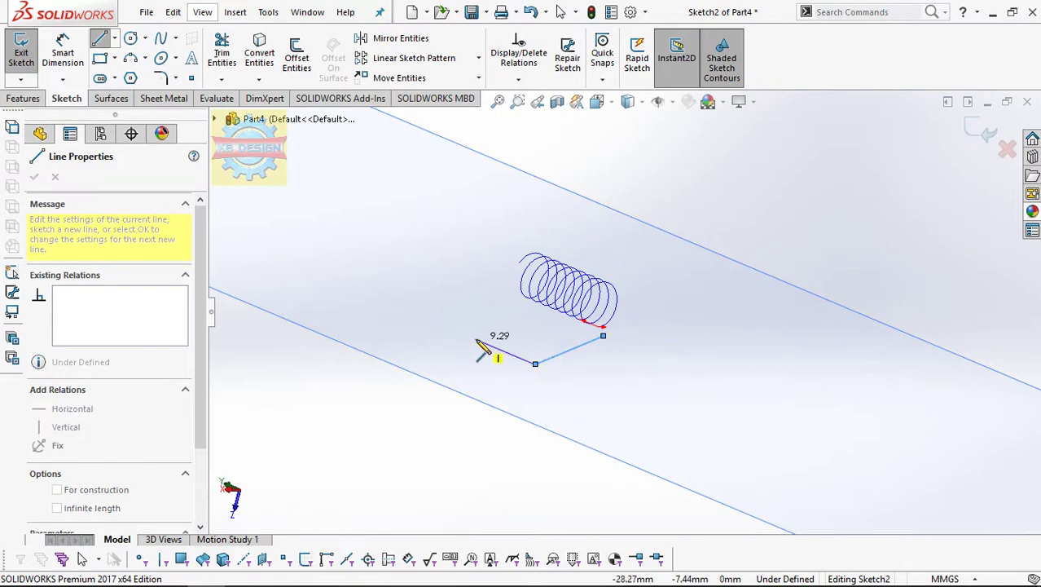
click(481, 349)
key(Escape)
middle_drag(553, 344, 546, 398)
Add a Pierce relation between the leg end and the helix, and make the long line horizontal.
click(518, 79)
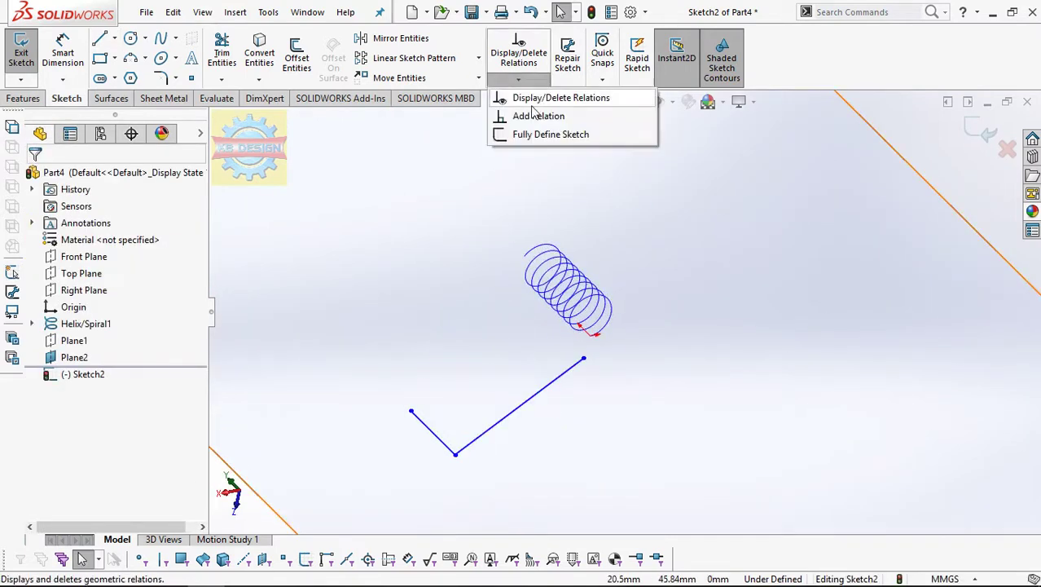
click(517, 117)
click(598, 334)
click(597, 338)
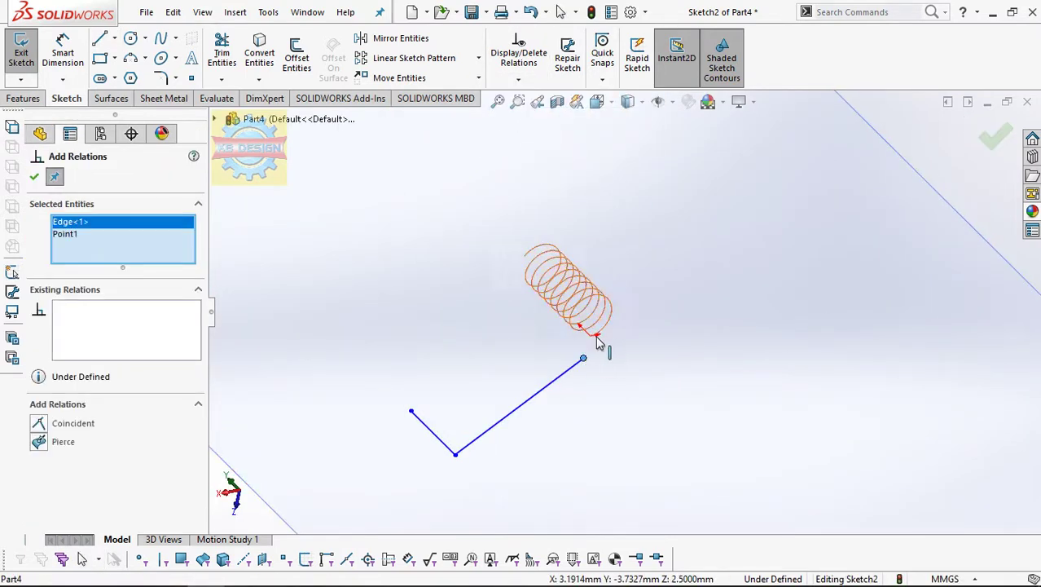
click(38, 442)
key(Escape)
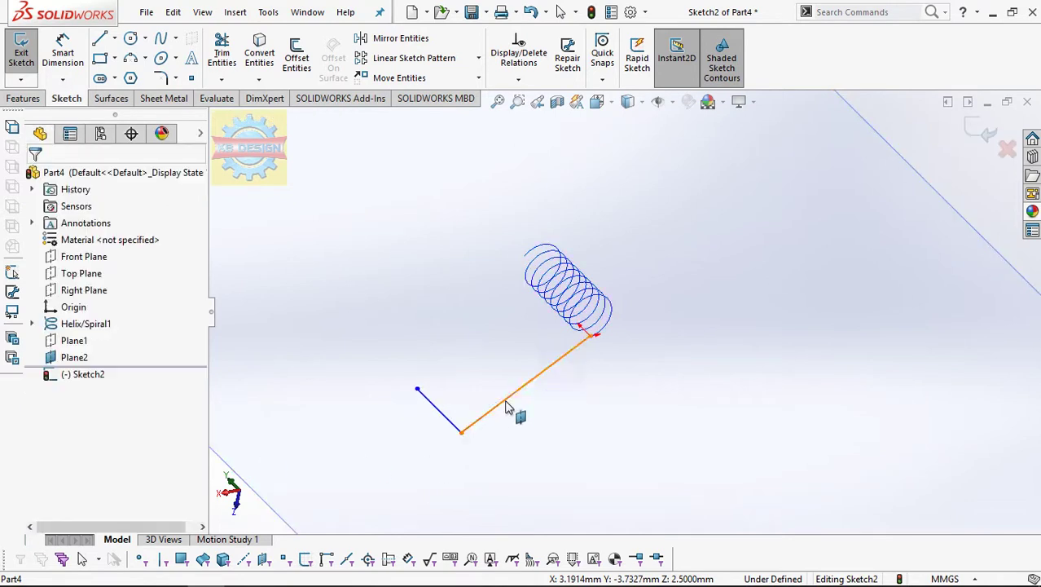
click(509, 396)
click(41, 339)
middle_drag(445, 396, 481, 377)
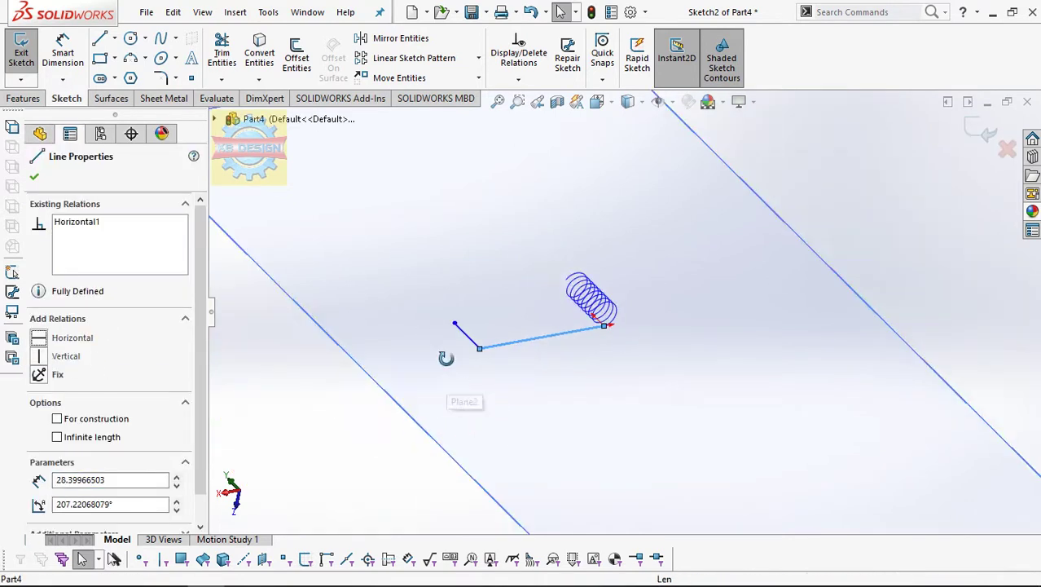
key(Escape)
click(513, 366)
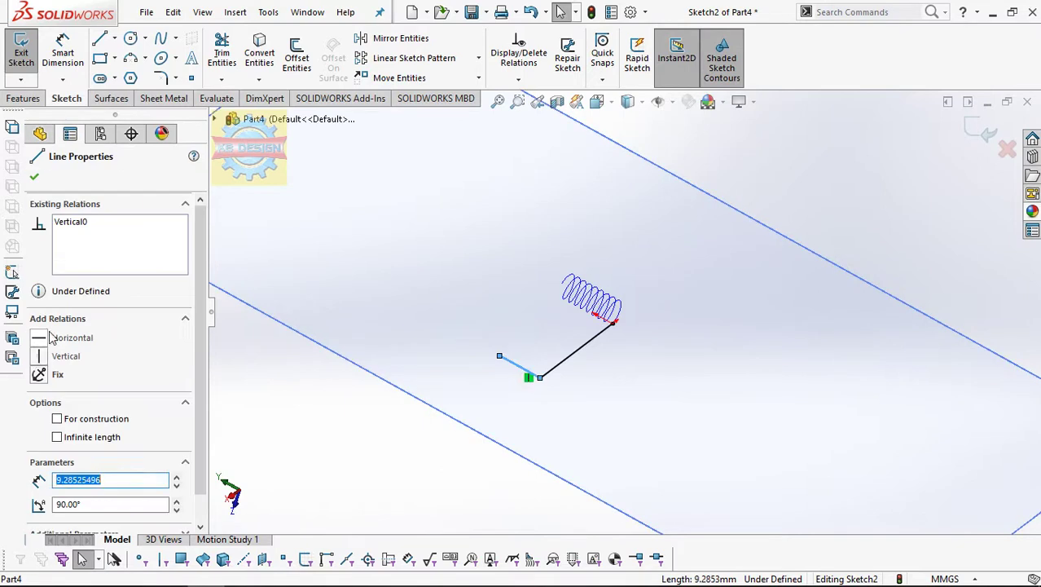
key(Escape)
middle_drag(330, 386, 577, 367)
Dimension the leg lines to 14.50 mm and 7.50 mm and exit Sketch2.
click(64, 55)
click(601, 332)
click(623, 367)
text(14.5)
key(Return)
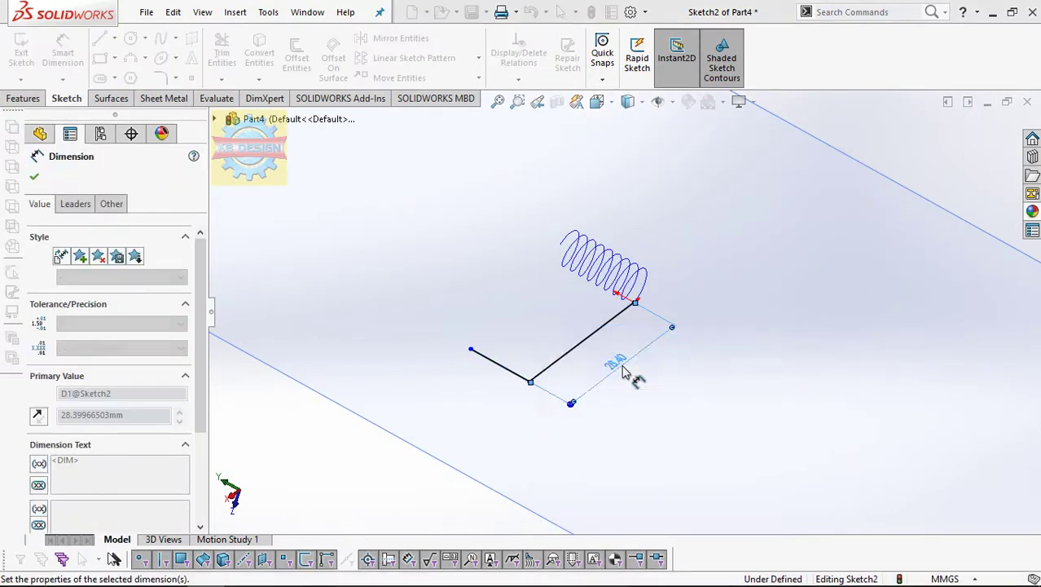
click(564, 334)
click(550, 364)
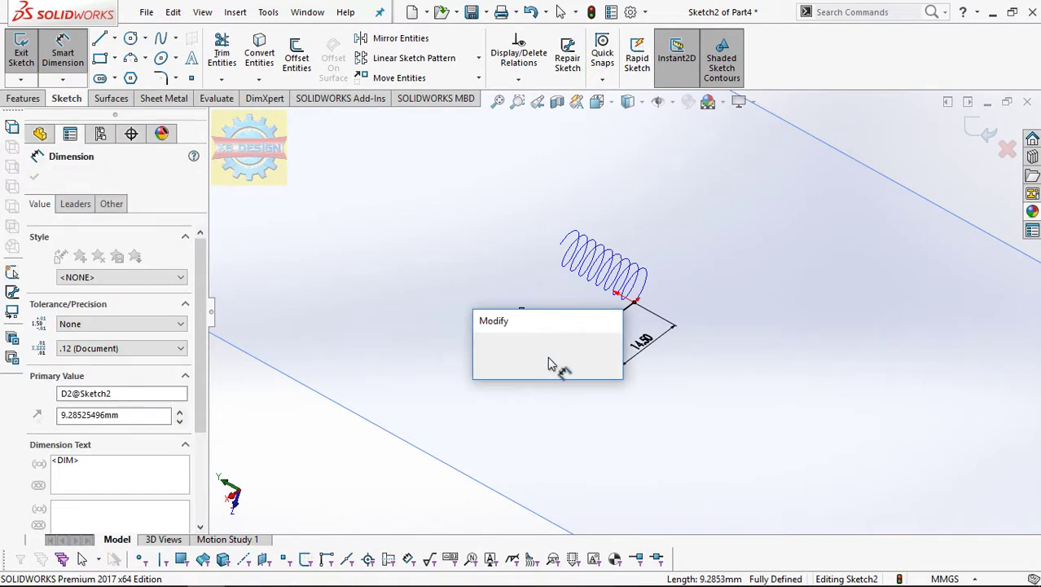
text(7.5)
key(Return)
key(Escape)
click(22, 55)
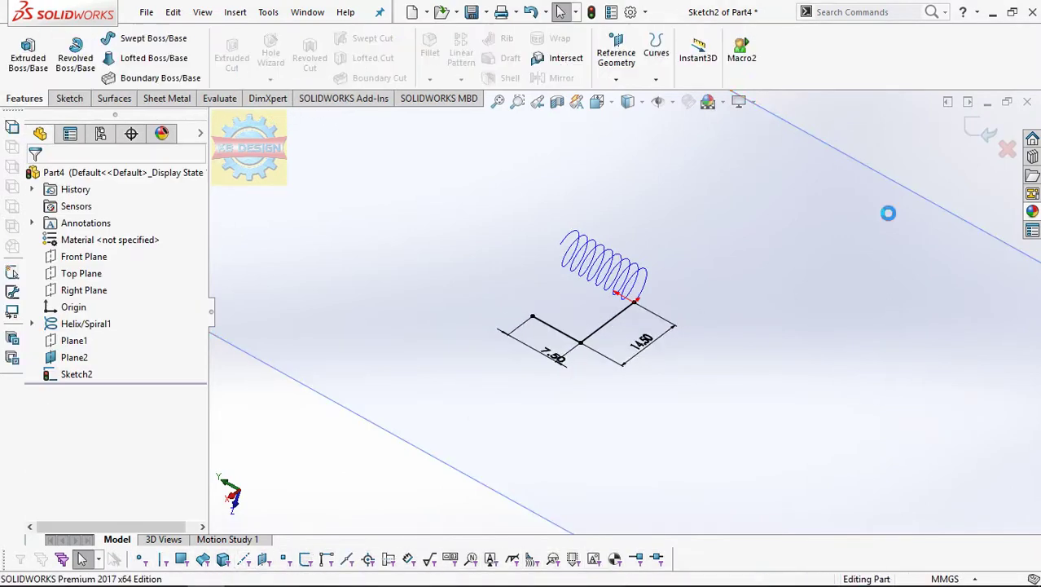
click(886, 211)
Hide Plane2 and create Plane3 from the helix start point and helix edge.
click(867, 223)
middle_drag(867, 224, 796, 157)
click(616, 79)
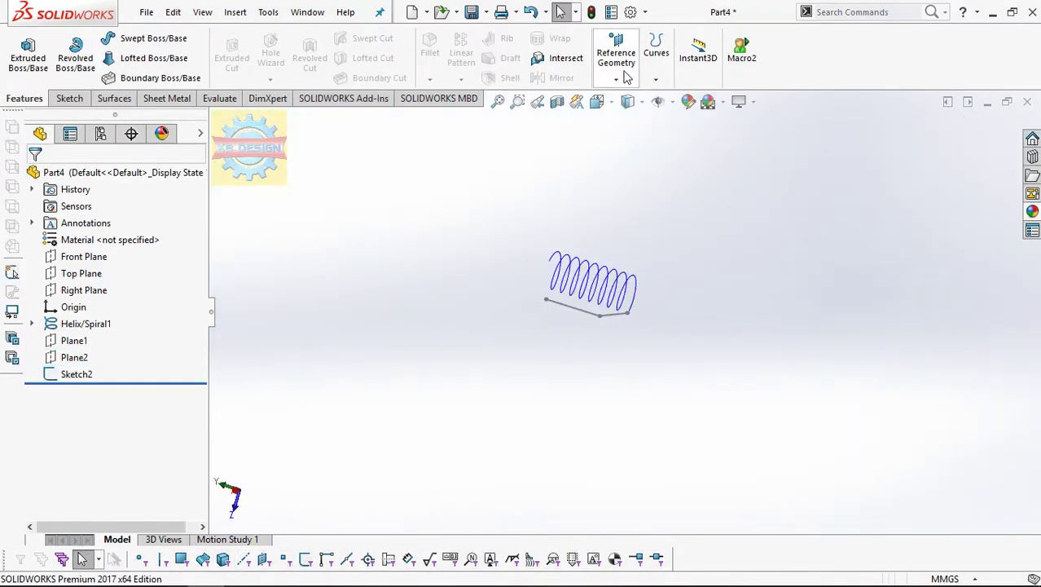
click(640, 98)
click(551, 263)
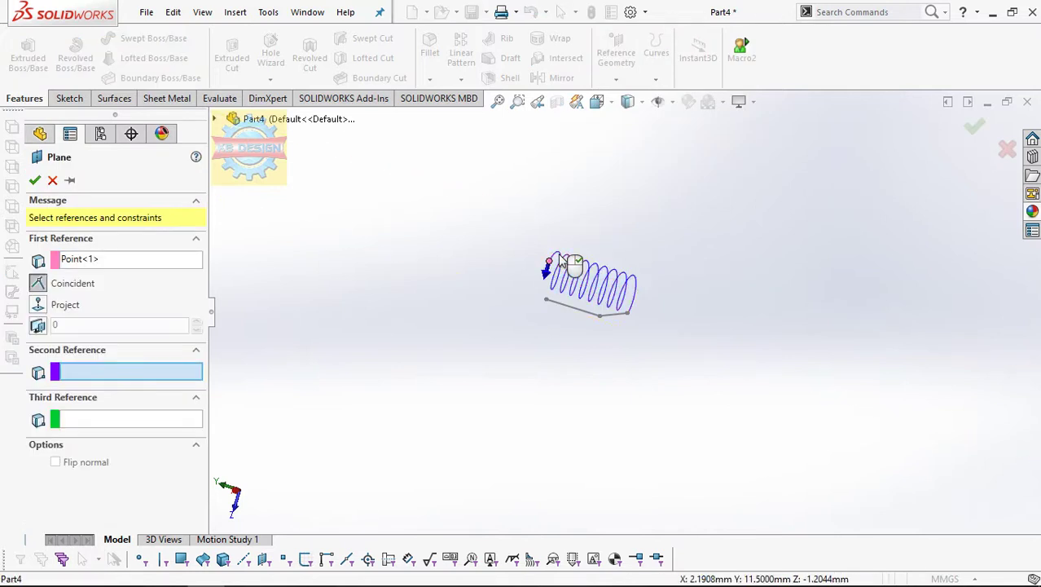
click(559, 263)
key(Return)
click(616, 79)
Create Plane4 perpendicular to Plane3 through the helix start point, then hide Plane3.
click(627, 99)
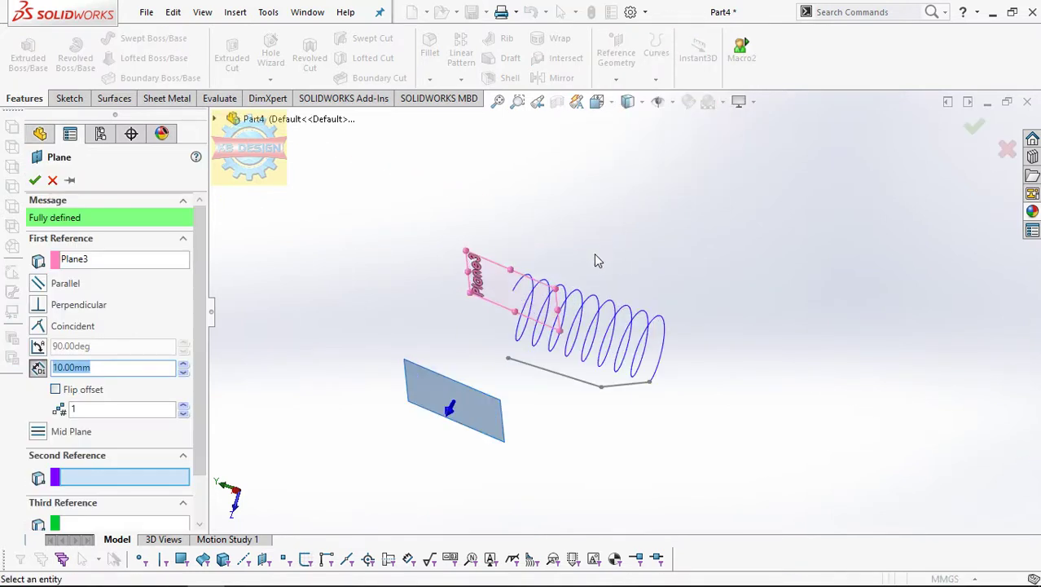
click(39, 305)
click(512, 290)
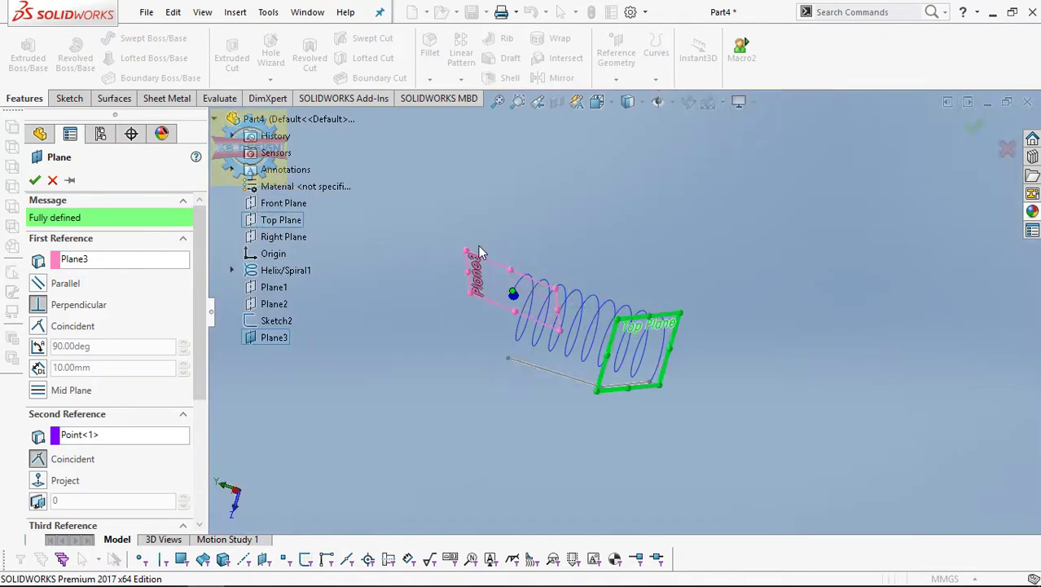
mouse_move(489, 310)
middle_down()
mouse_move(529, 246)
mouse_move(556, 136)
mouse_move(541, 174)
middle_up()
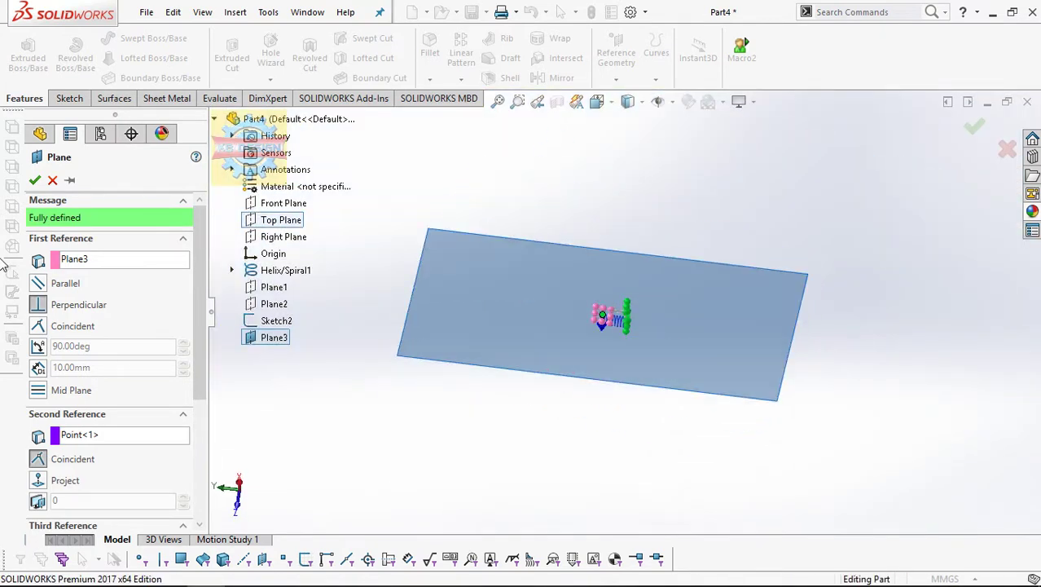
click(35, 179)
click(74, 390)
click(133, 369)
mouse_move(704, 365)
middle_down()
mouse_move(499, 314)
mouse_move(573, 318)
middle_up()
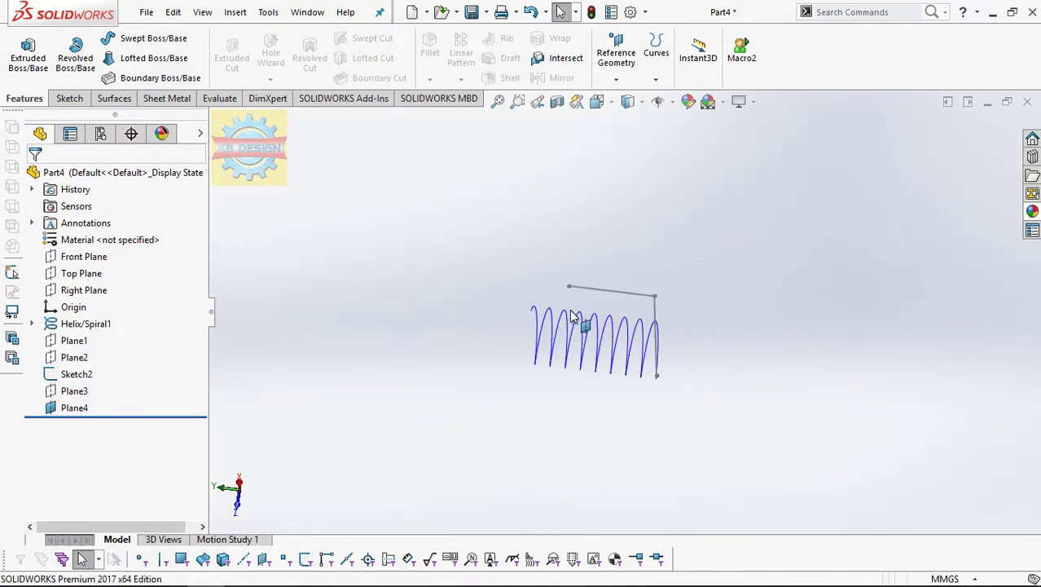
scroll(573, 316, up, 5)
Start a sketch on Plane4 and draw the second leg's two connected lines.
mouse_move(573, 316)
middle_down()
mouse_move(573, 359)
mouse_move(600, 204)
mouse_move(581, 303)
mouse_move(494, 280)
middle_up()
click(69, 98)
click(21, 53)
click(100, 39)
click(559, 294)
click(535, 388)
double_click(621, 400)
Add a Pierce relation between the leg line's end point and the helix edge.
click(519, 79)
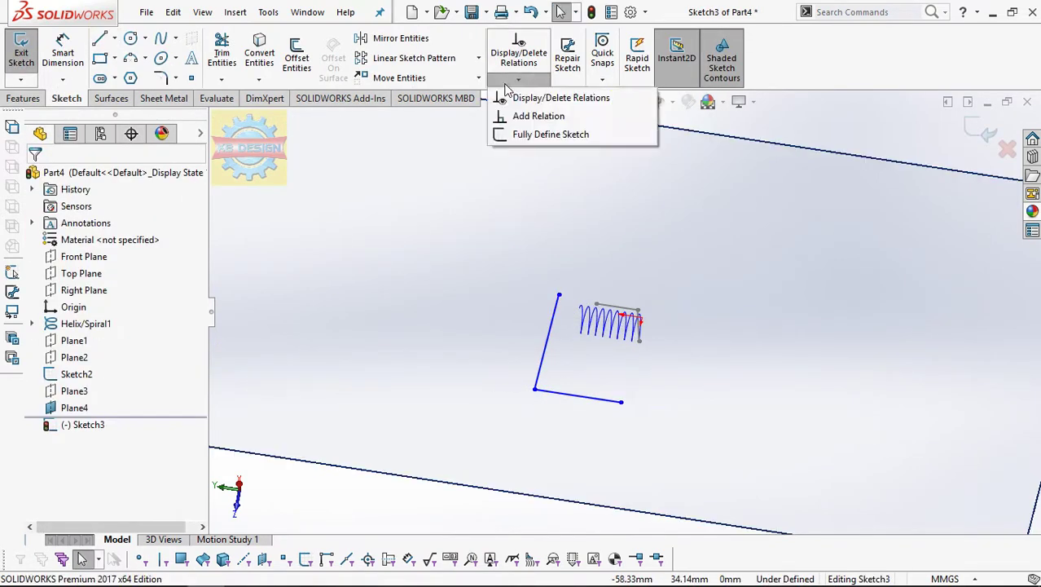
click(531, 114)
click(580, 313)
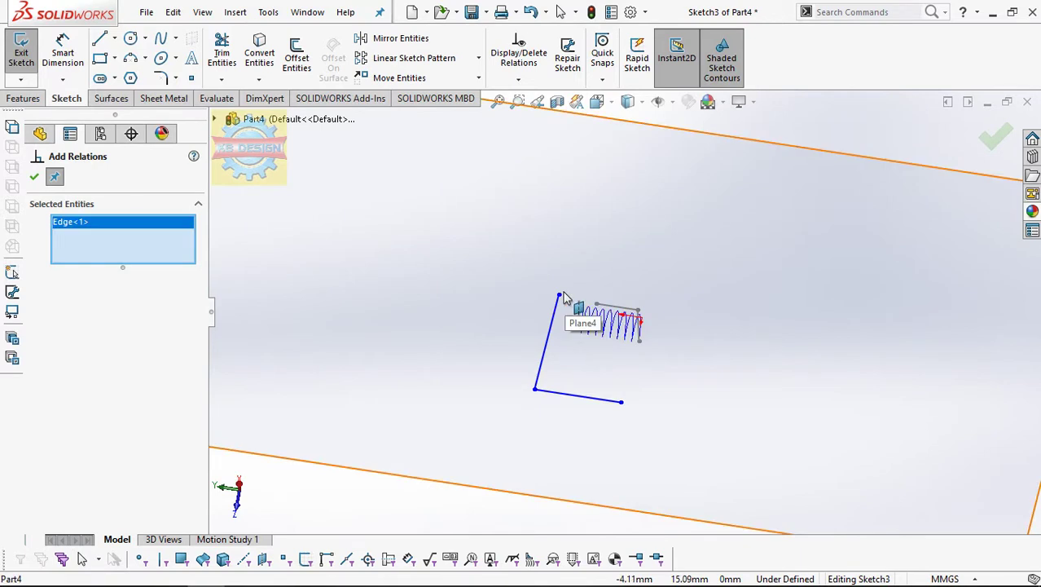
click(559, 294)
click(54, 443)
key(Escape)
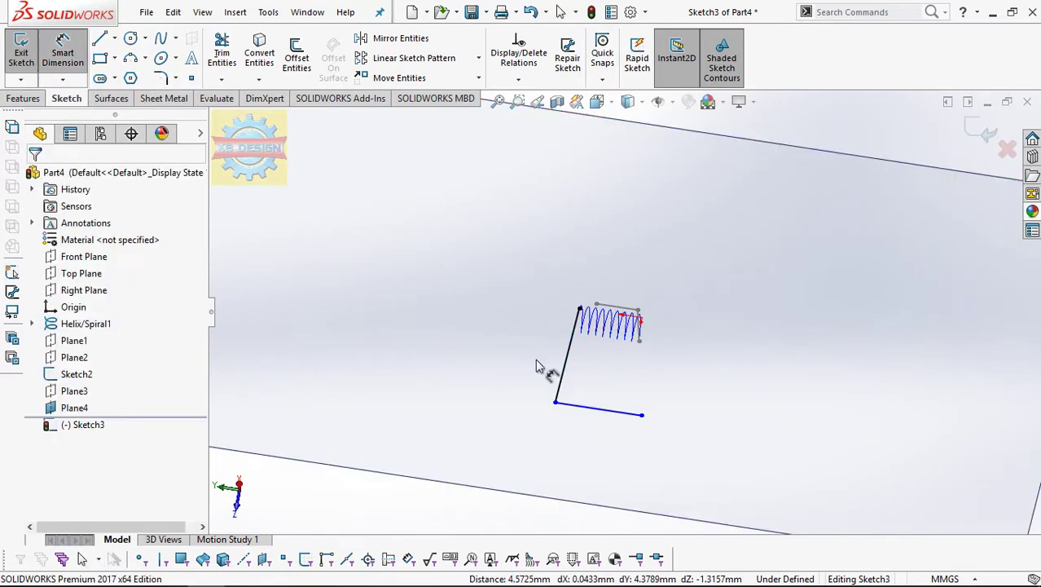
Dimension the second leg's long line to 14.50 mm.
click(563, 371)
click(530, 395)
key(Return)
click(607, 365)
Dimension the second leg's short line to 7.50 mm.
click(599, 393)
text(7.5)
key(Return)
key(Escape)
key(f)
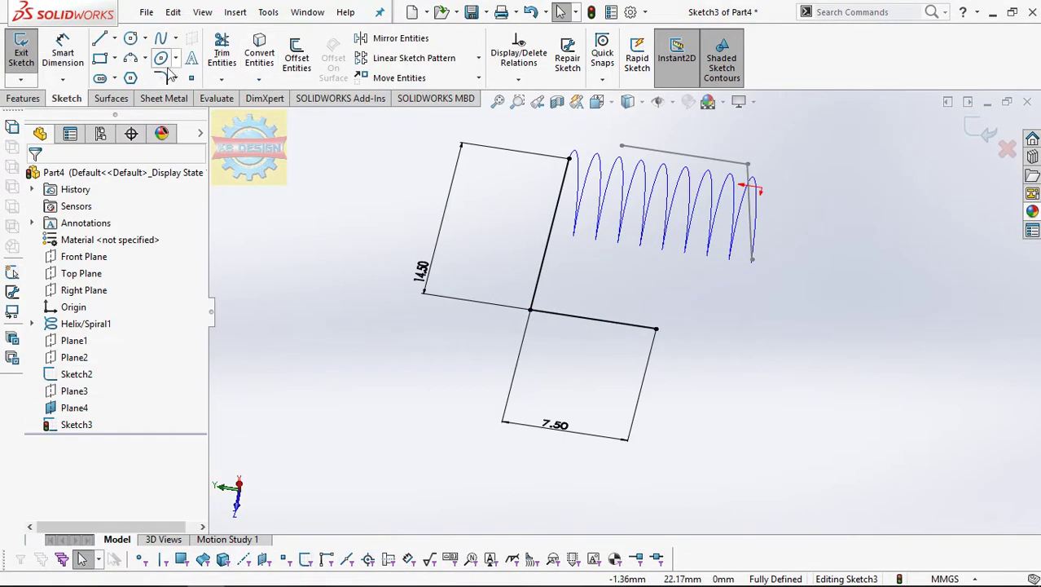
Fillet the corner between the second leg's lines and exit Sketch3.
click(161, 78)
text(4)
click(537, 305)
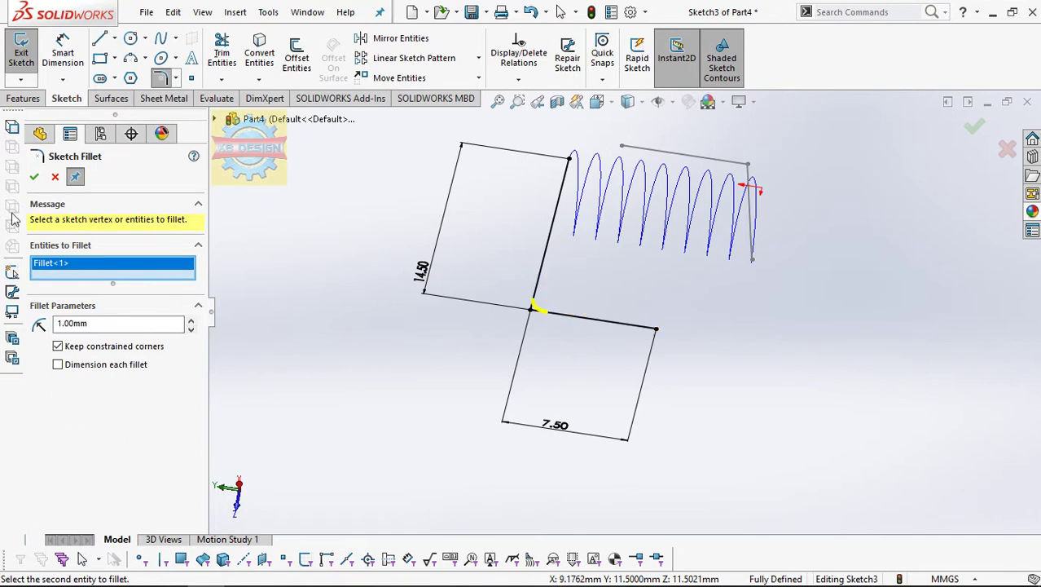
click(34, 176)
click(21, 53)
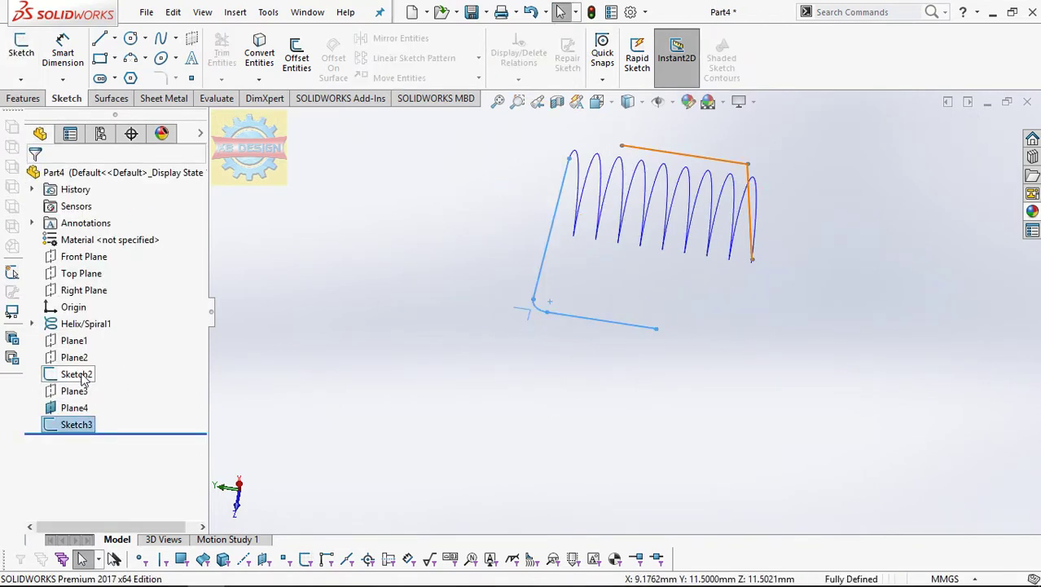
Edit Sketch2 to fillet the first leg's corner.
click(76, 374)
click(95, 324)
click(161, 78)
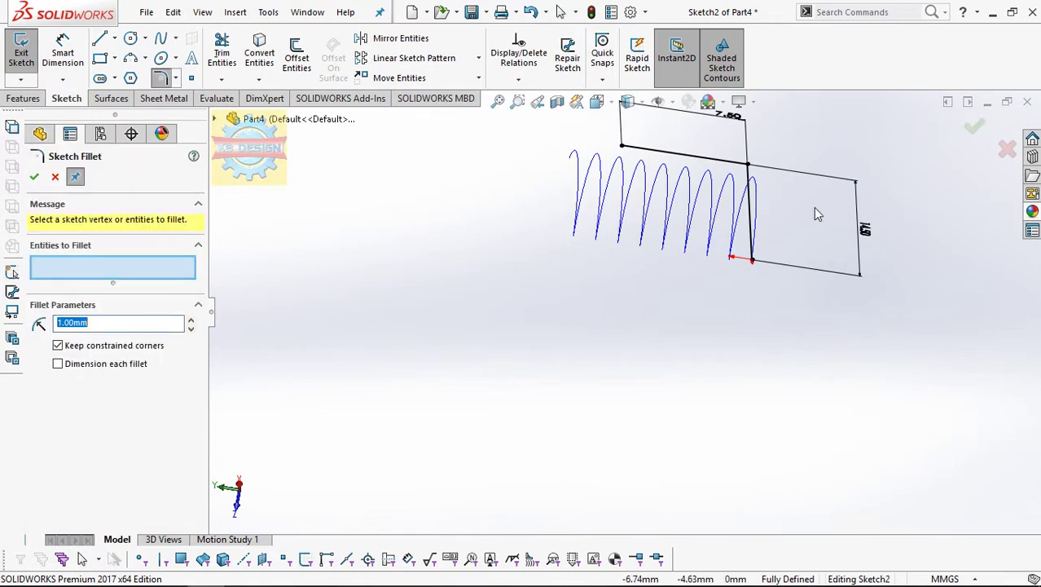
click(748, 165)
click(57, 175)
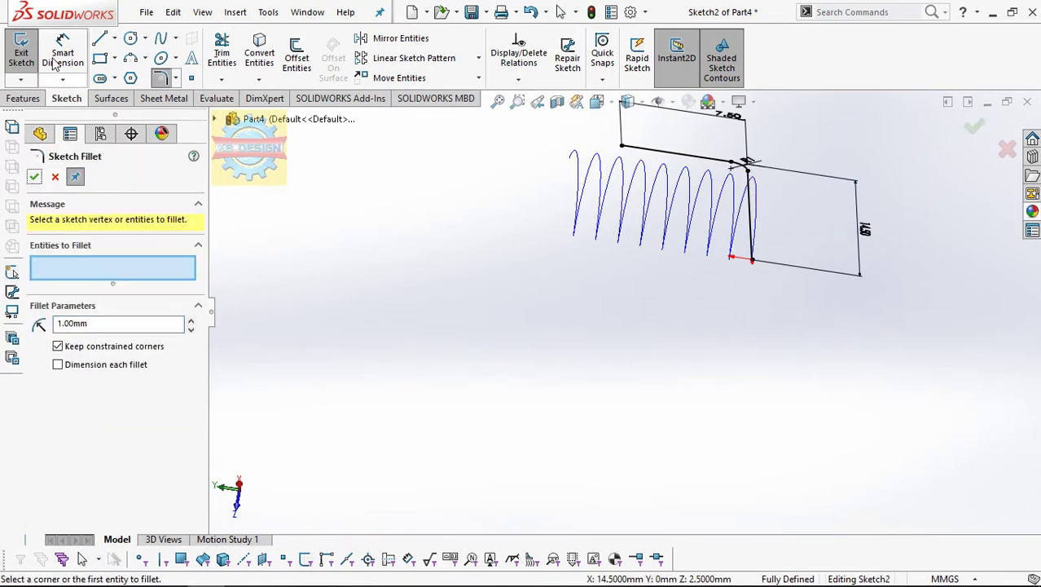
click(39, 57)
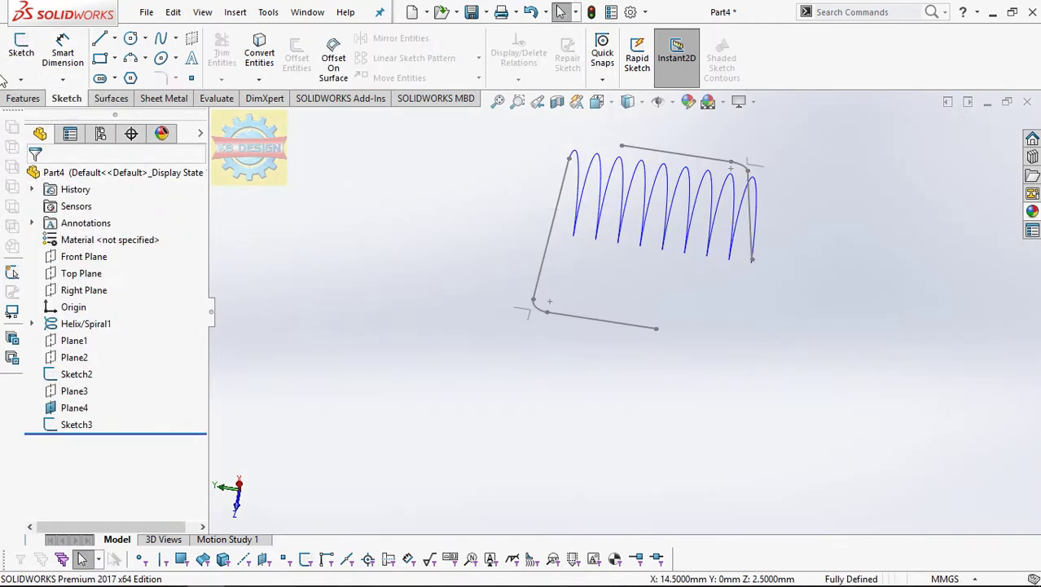
Join the helix and both leg sketches into the composite curve CompCurve1.
click(656, 53)
click(690, 114)
click(674, 189)
click(689, 156)
click(35, 176)
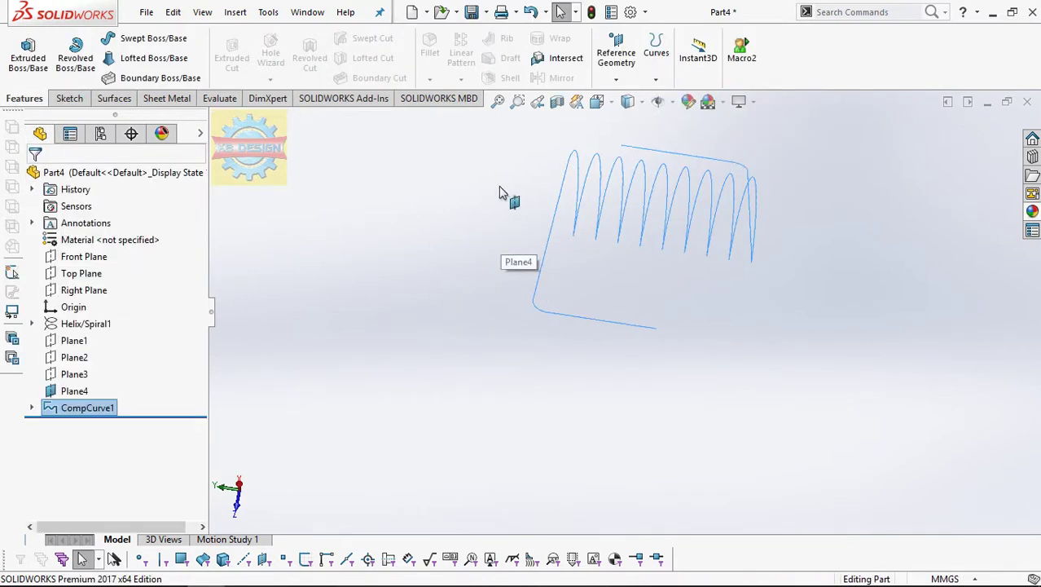
Sweep a 1 mm circular profile along CompCurve1 to form Sweep1, then hide CompCurve1.
click(122, 38)
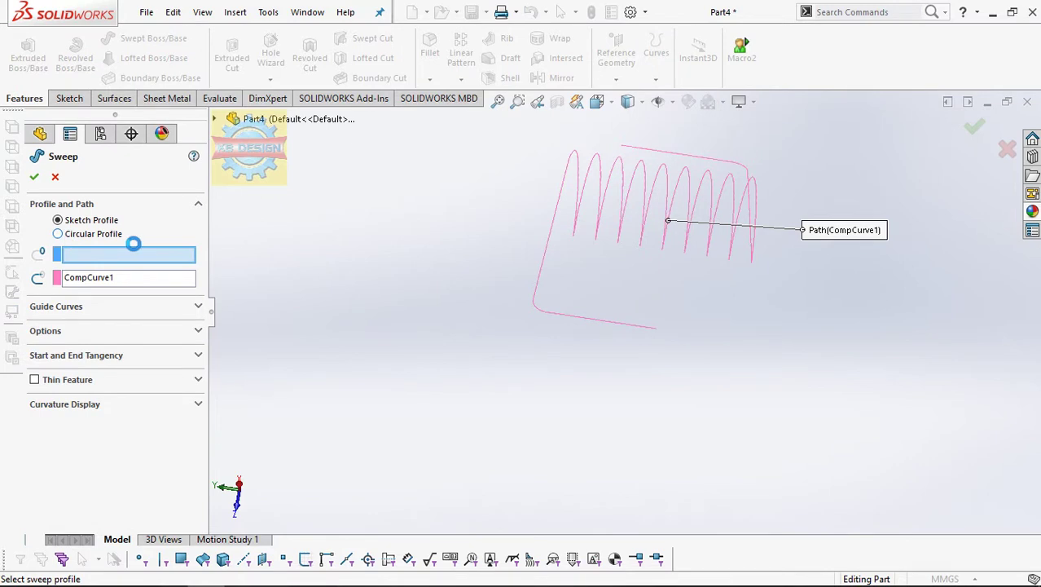
click(133, 241)
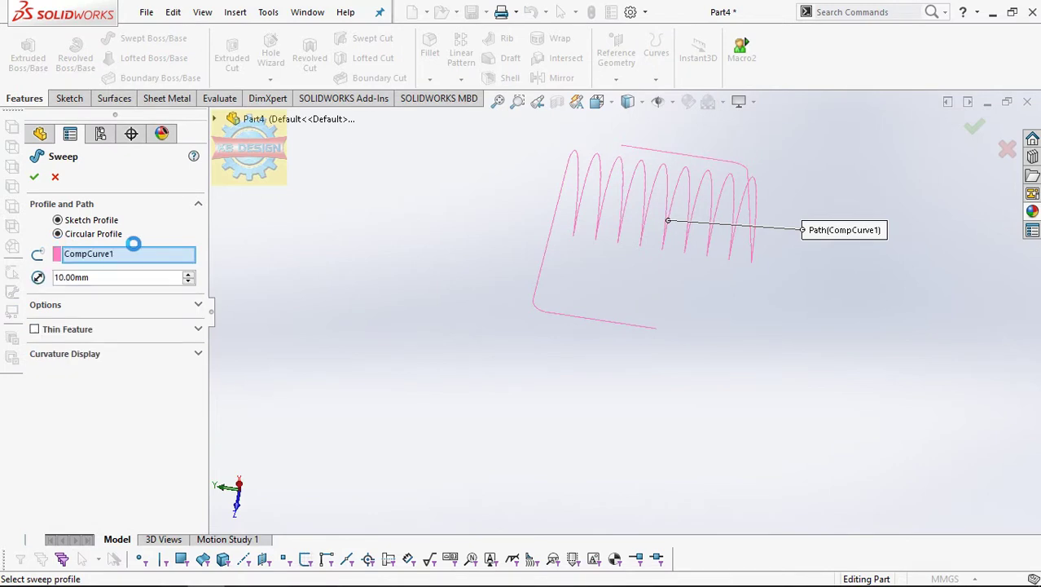
click(716, 167)
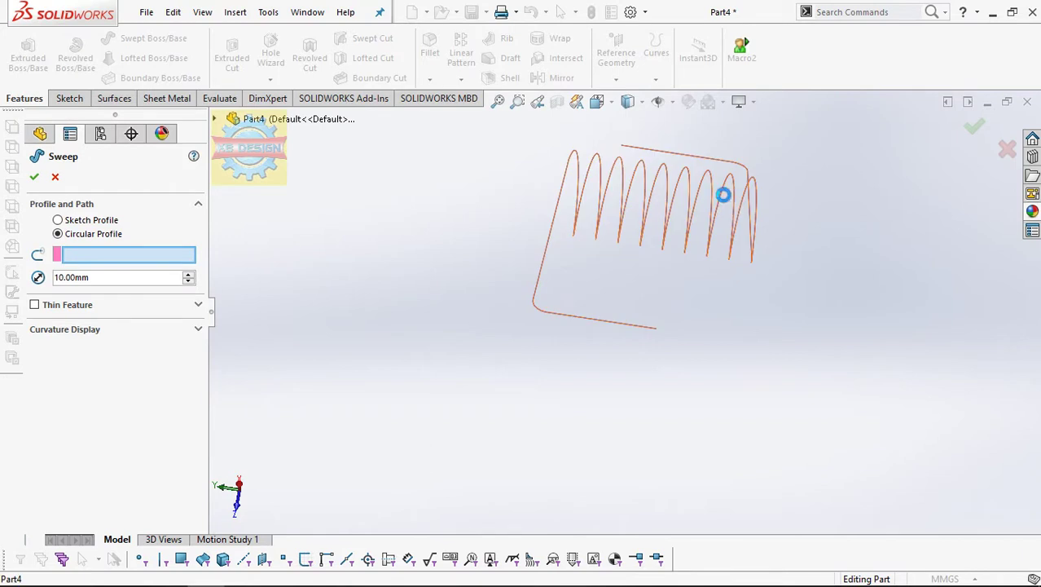
click(723, 194)
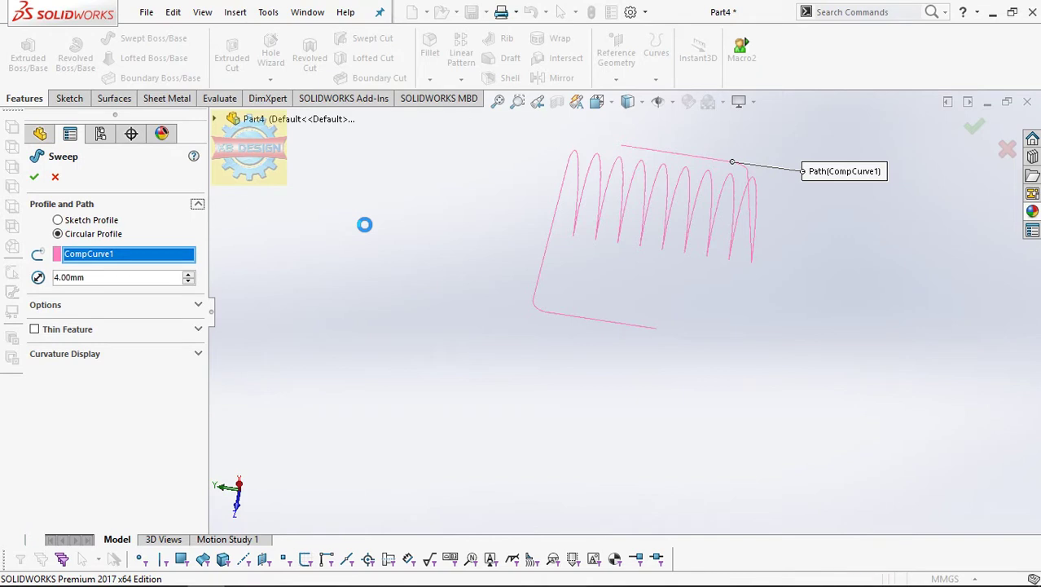
text(1)
key(Return)
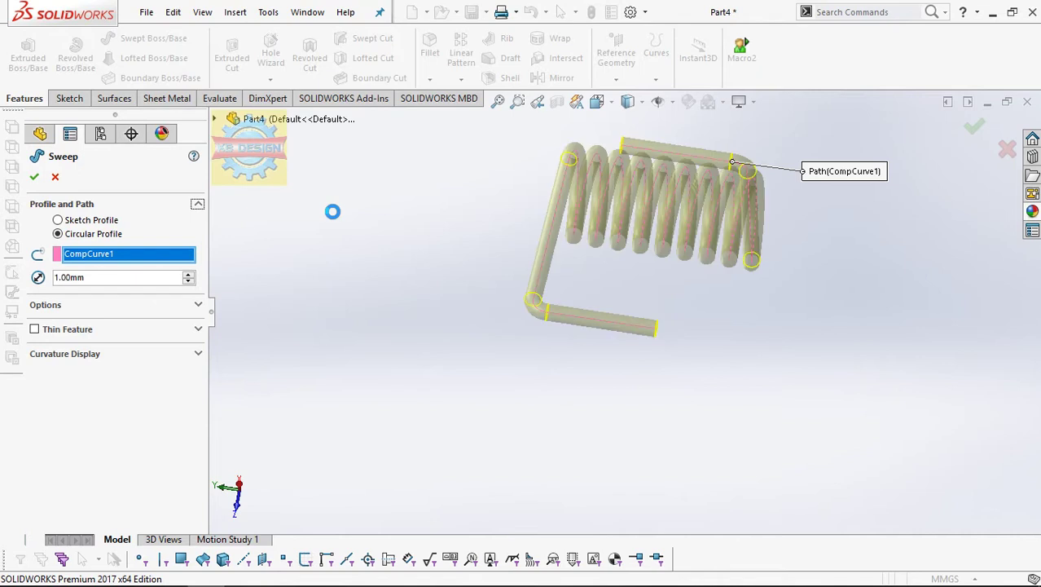
key(Return)
click(81, 407)
click(83, 377)
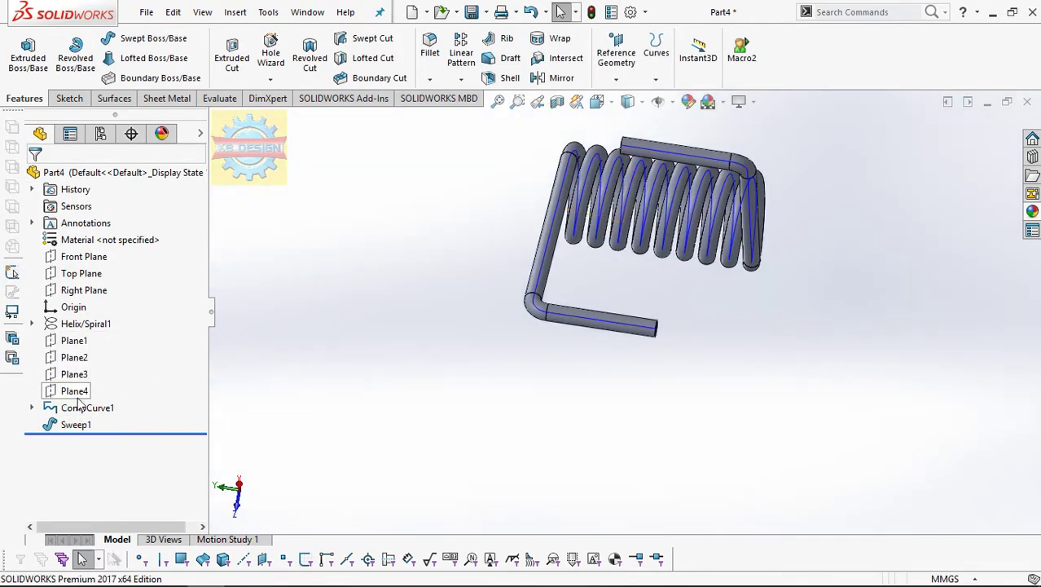
In Assem2, expand spring-1 and start a mate from its Axis1.
middle_drag(370, 295, 668, 182)
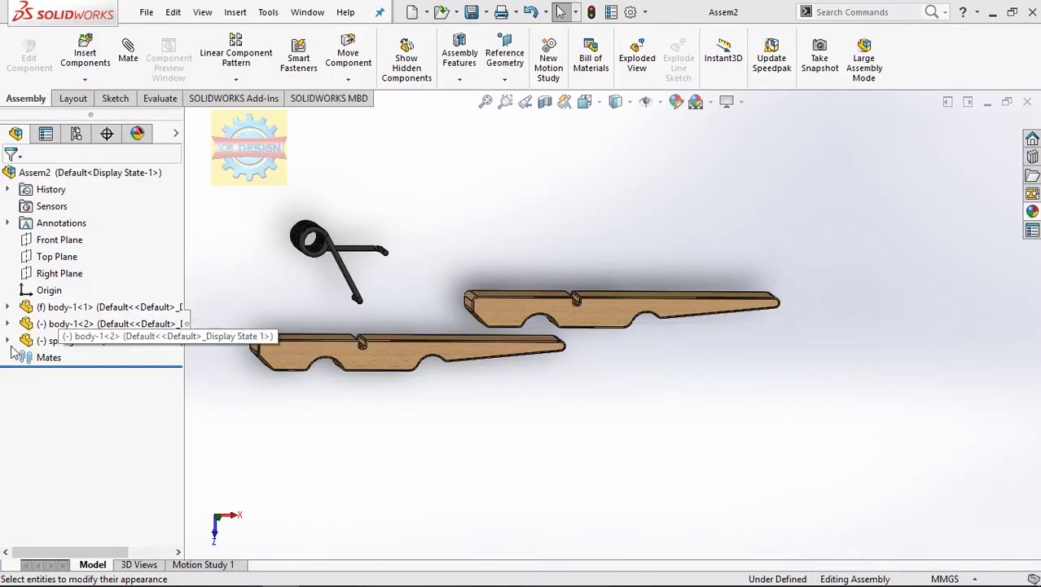
click(8, 341)
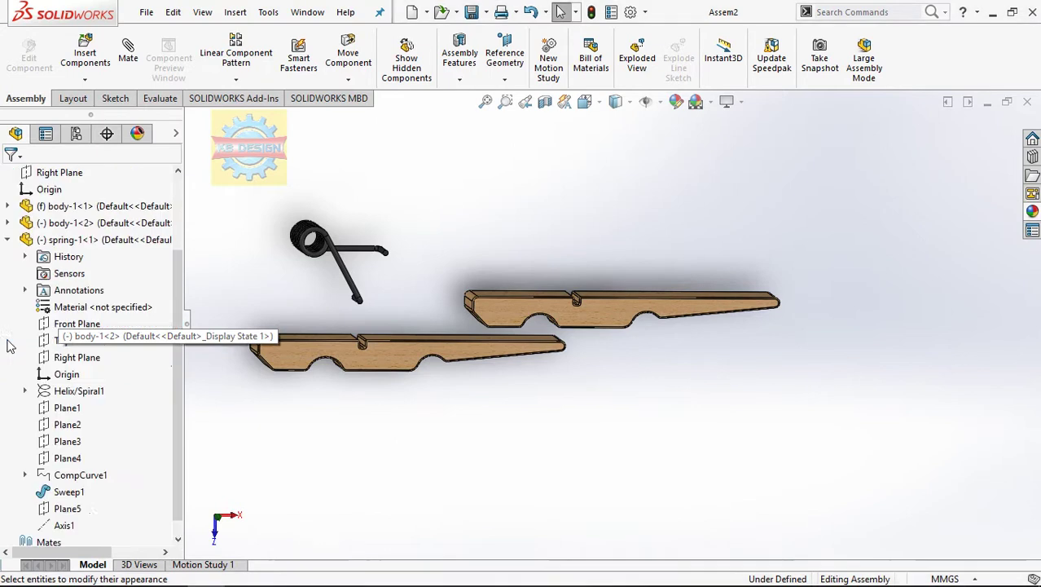
click(128, 55)
mouse_move(631, 329)
middle_down()
mouse_move(623, 255)
mouse_move(617, 310)
middle_up()
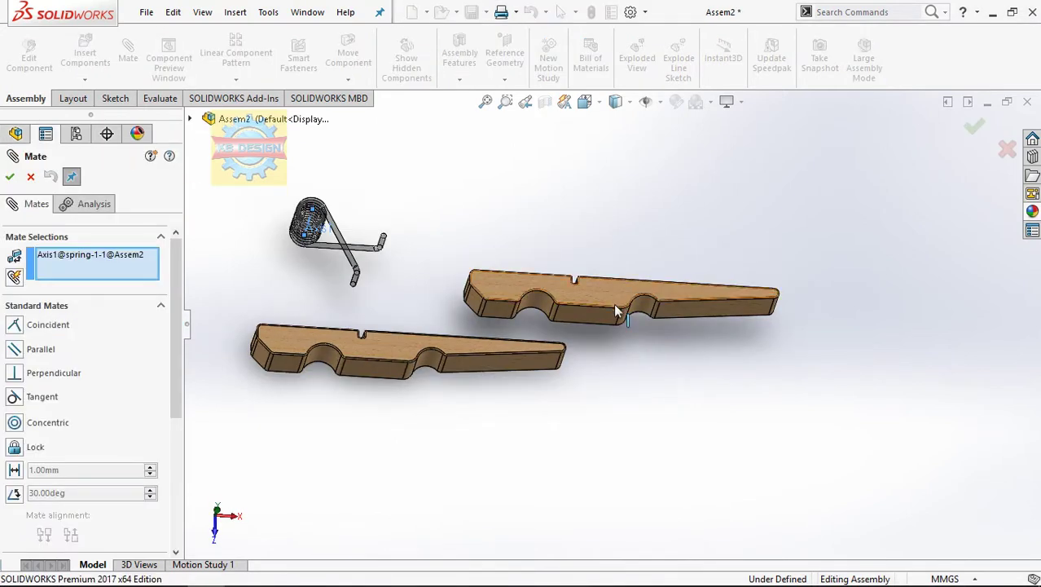
Mate the spring's Axis1 coincident to the first wooden half's Plane1.
click(191, 120)
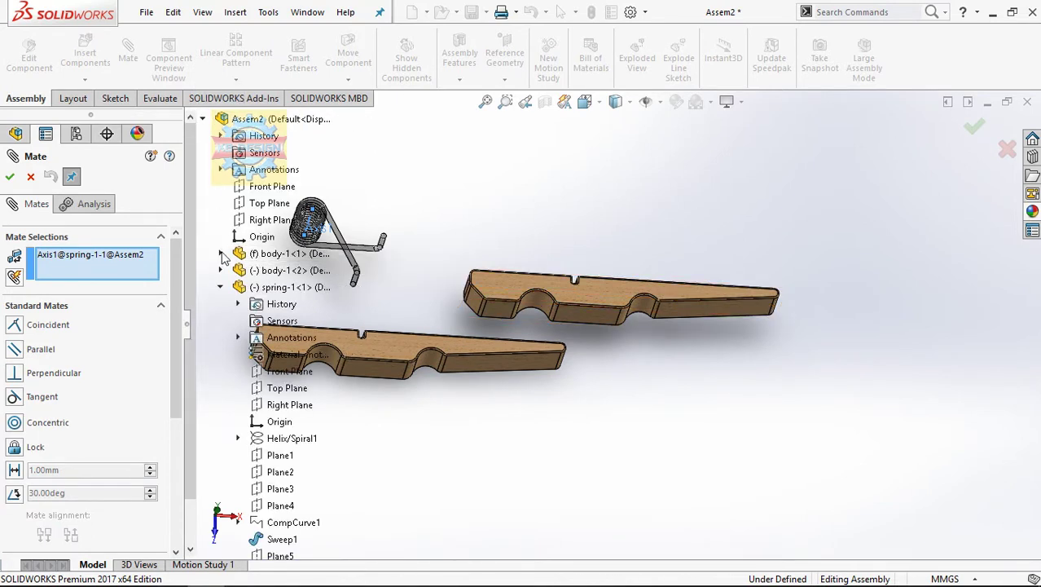
click(220, 253)
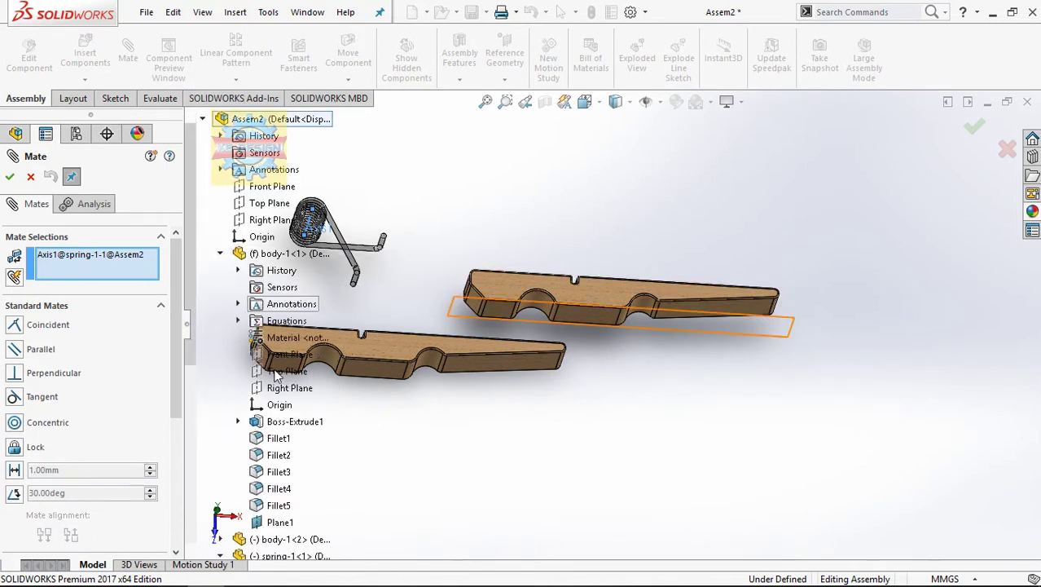
click(279, 523)
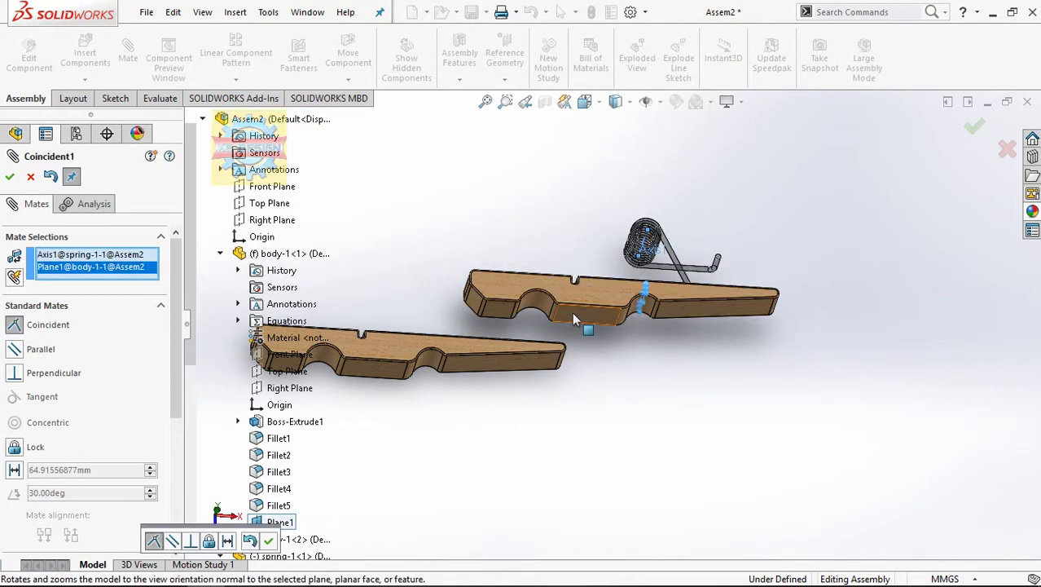
middle_drag(630, 422, 603, 420)
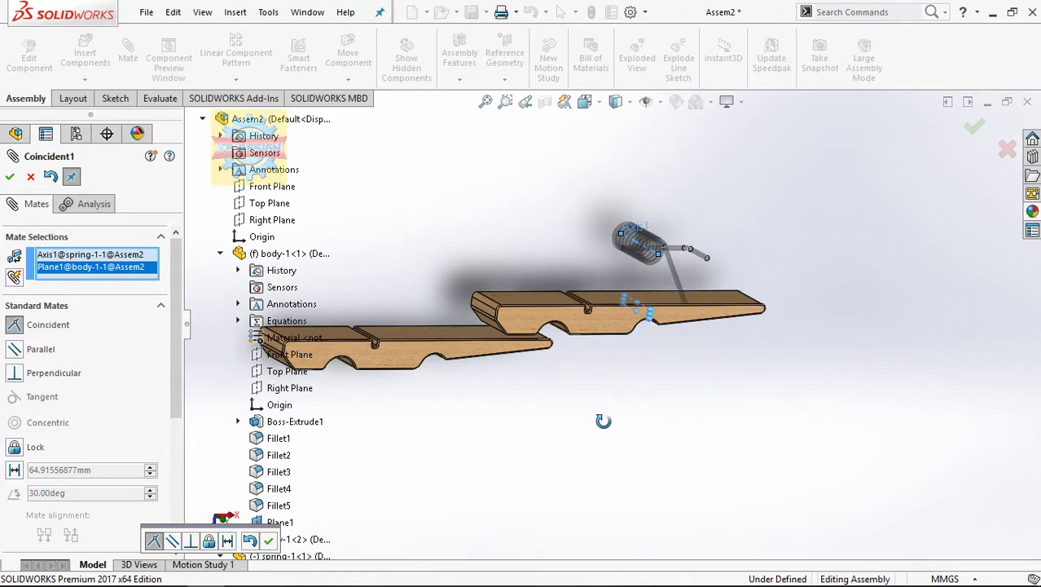
middle_drag(603, 420, 540, 400)
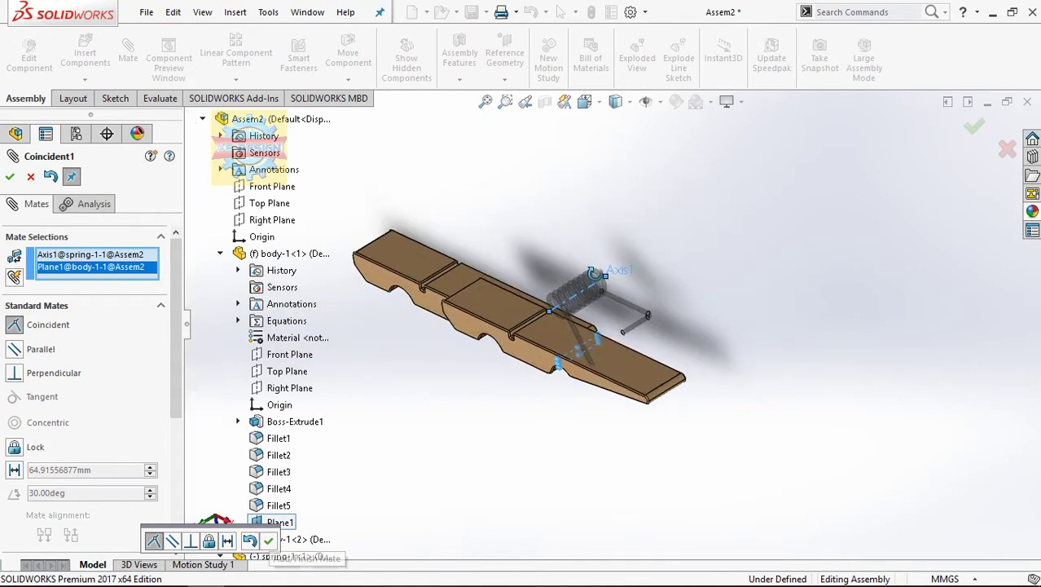
click(271, 541)
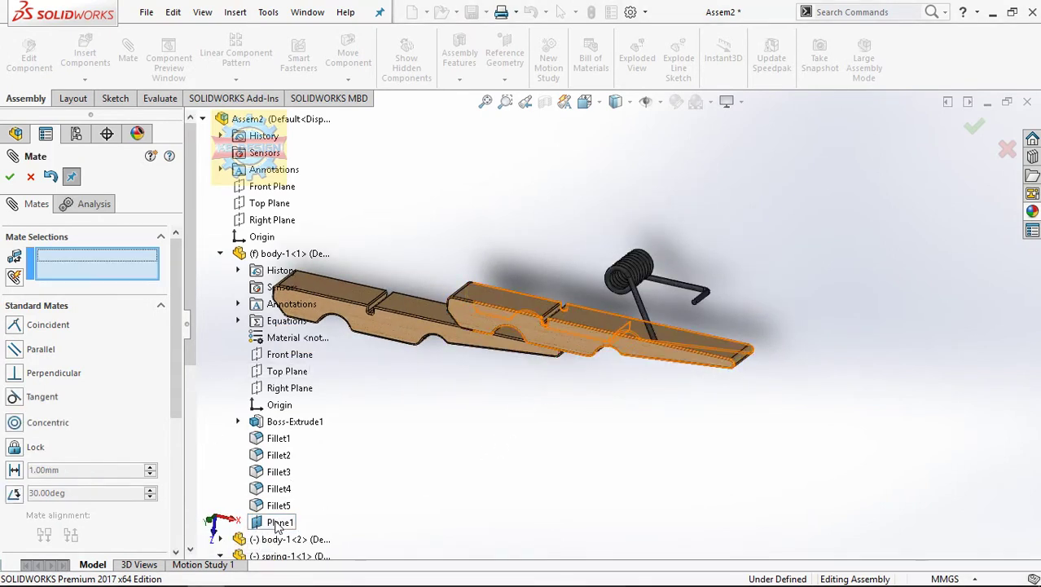
Mate the spring's Plane5 coincident to the first half's Top Plane.
click(273, 375)
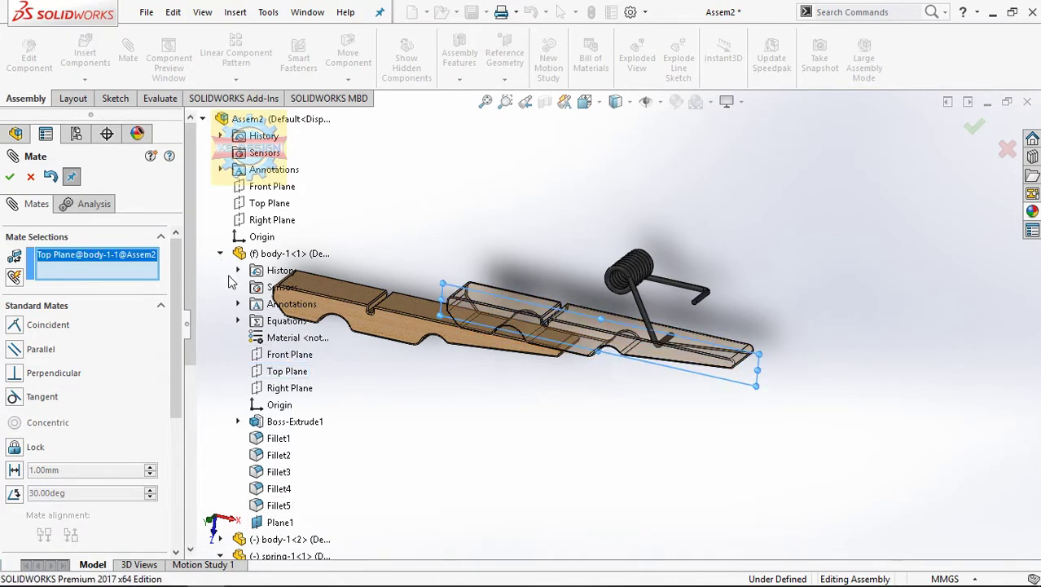
click(220, 253)
scroll(277, 489, down, 2)
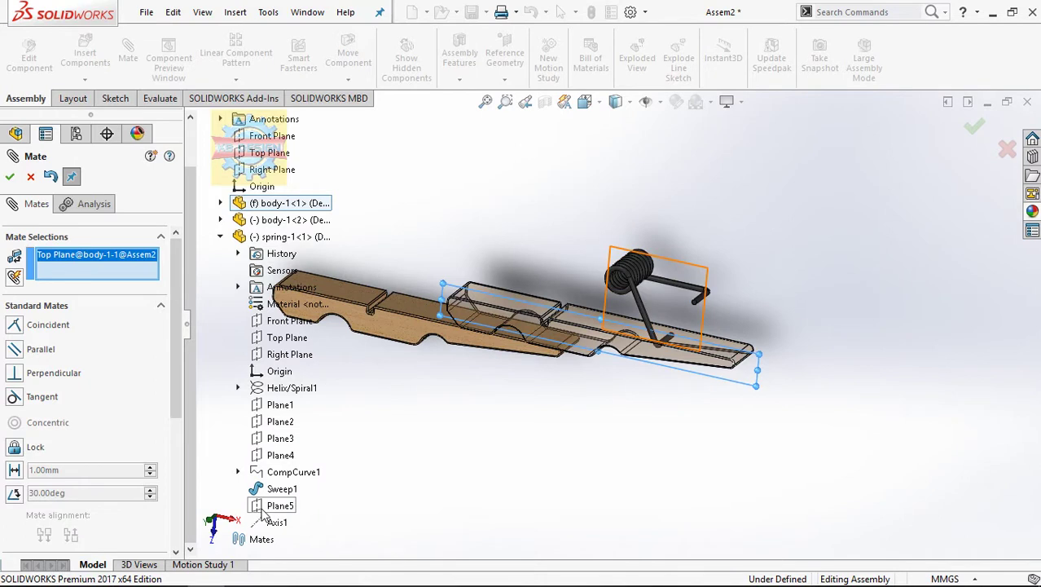
click(265, 507)
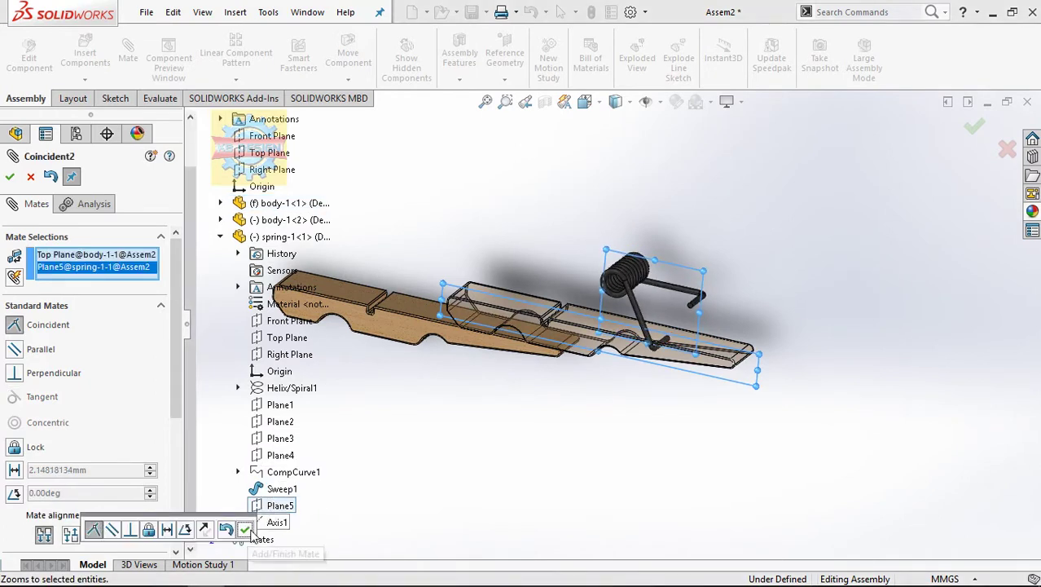
click(244, 529)
click(277, 521)
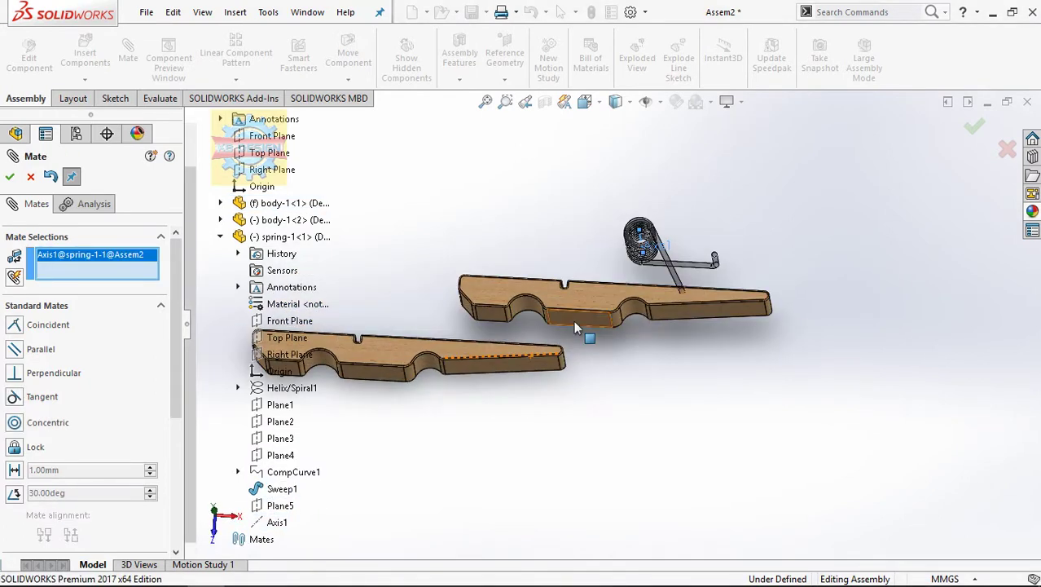
Seat the spring axis on a face of the first half, then mate the halves' first face pair, flipped.
click(574, 323)
click(710, 393)
click(471, 354)
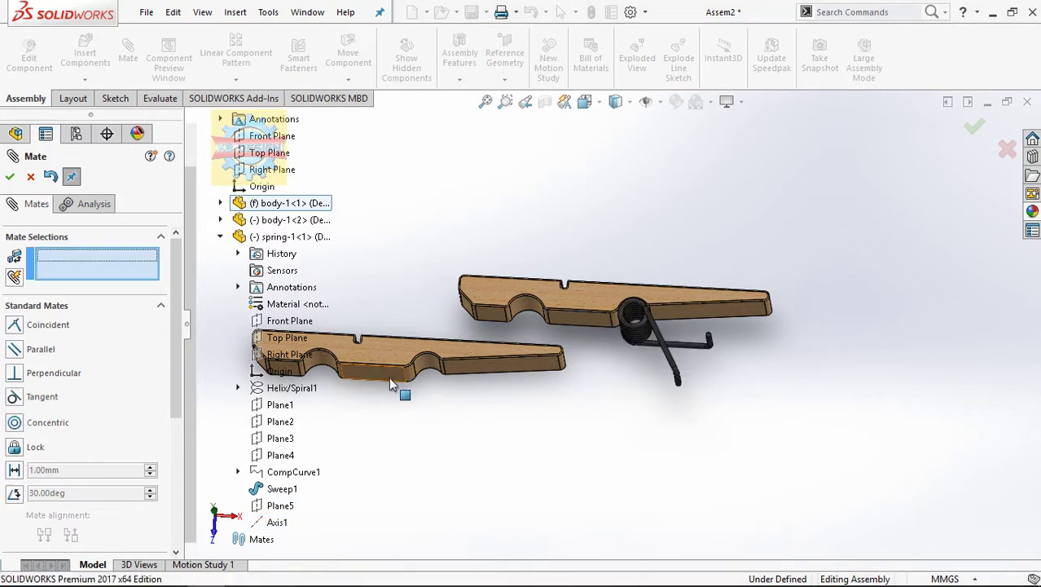
click(571, 317)
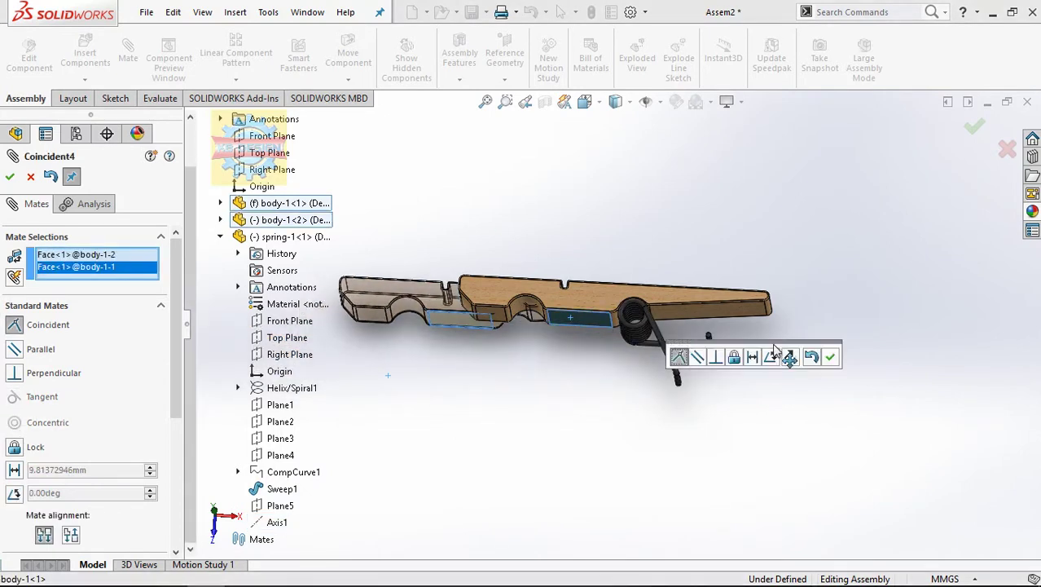
click(789, 364)
click(831, 356)
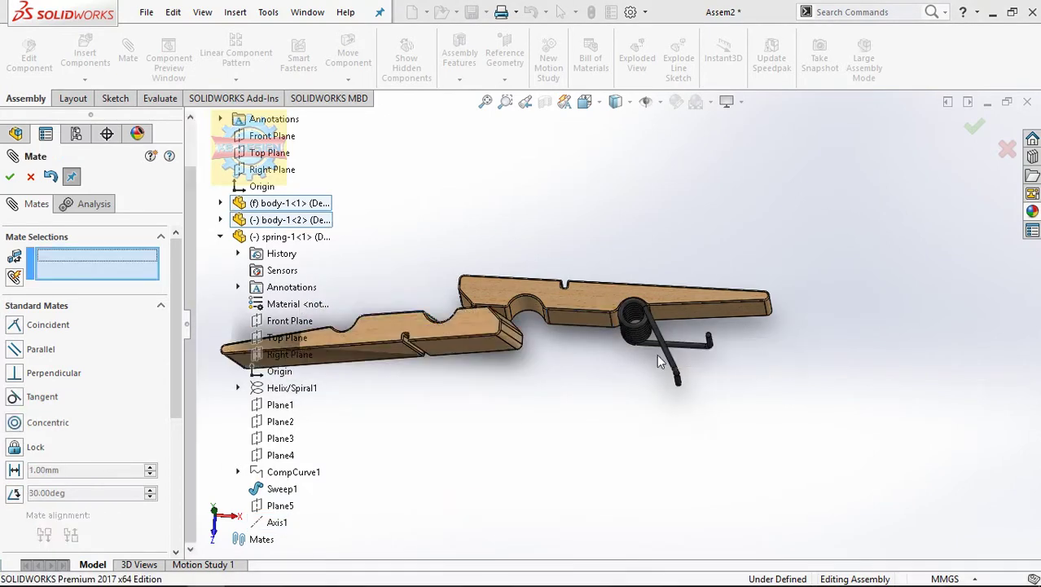
Add two more Coincident face mates joining the two wooden halves.
click(514, 338)
middle_drag(519, 322, 599, 348)
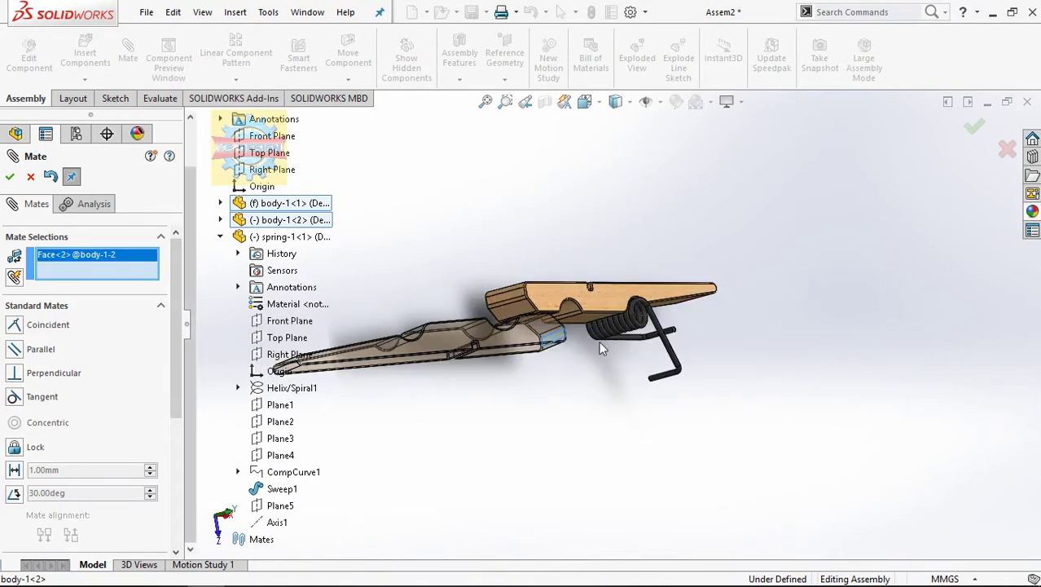
click(495, 305)
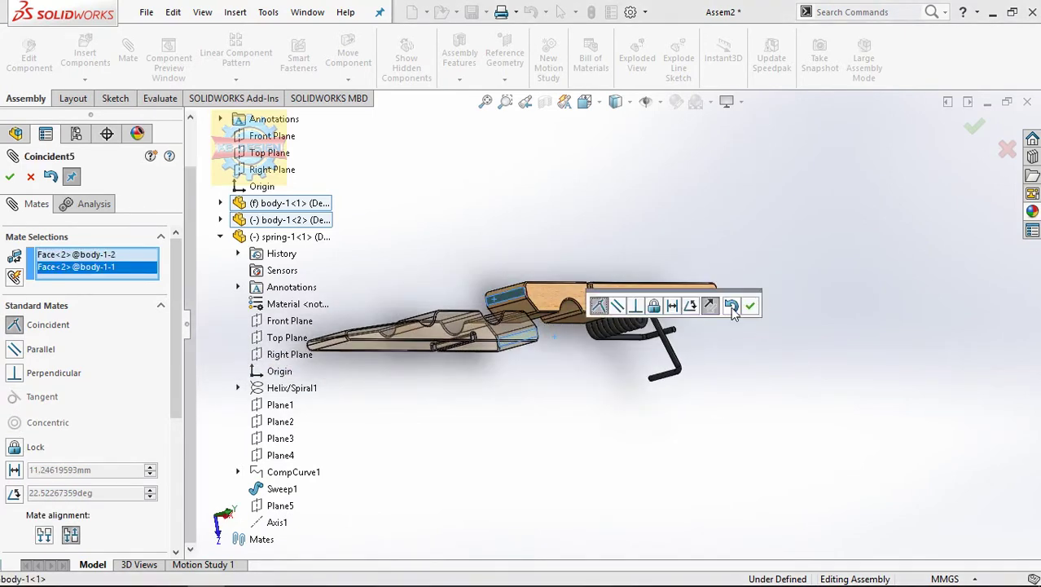
click(752, 307)
click(543, 297)
click(570, 329)
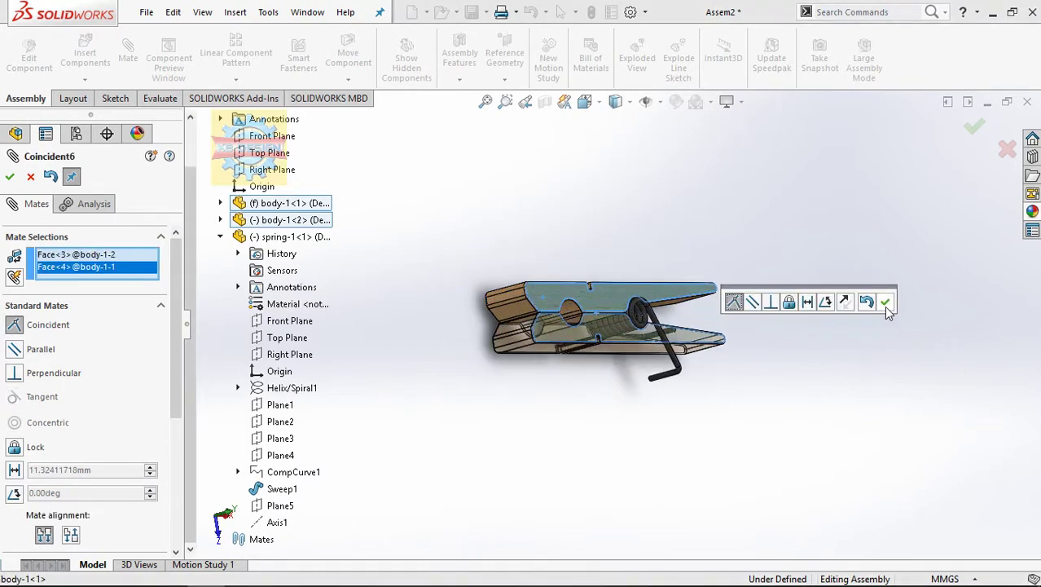
click(885, 302)
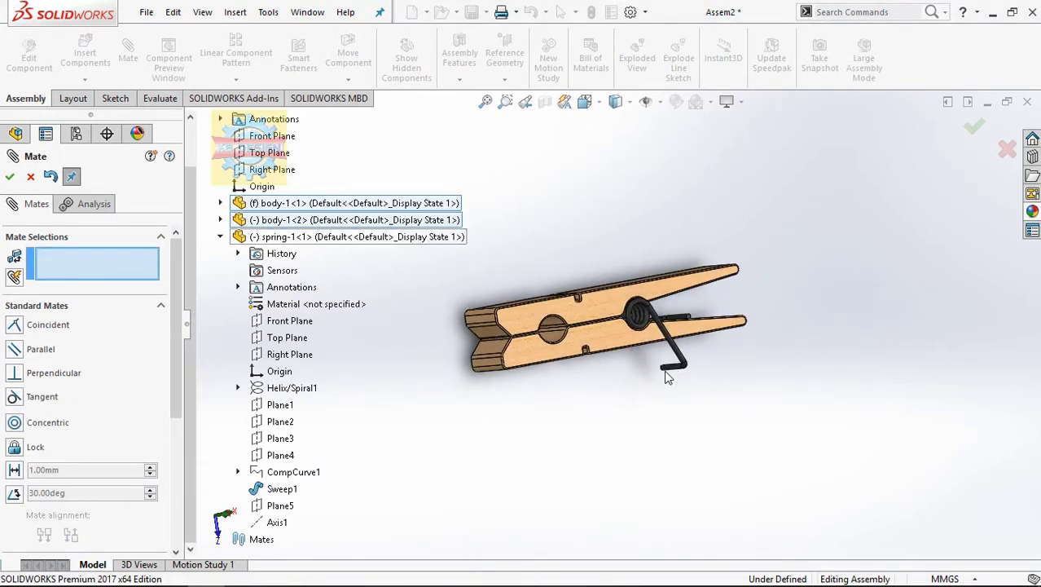
Swing the spring so its leg hangs down and mate a spring point to the wooden half.
drag(668, 372, 640, 347)
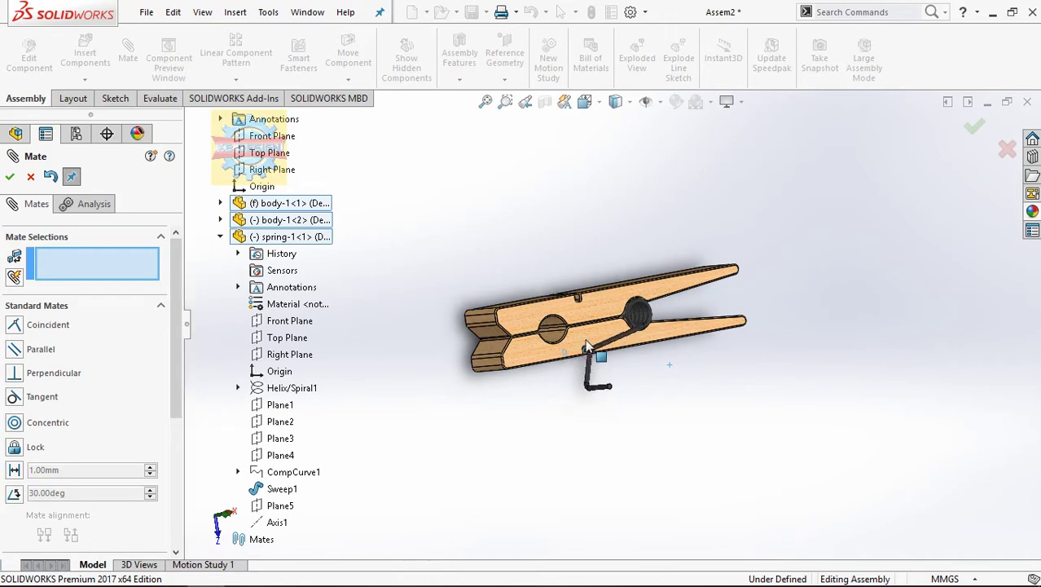
mouse_move(639, 347)
middle_down()
mouse_move(588, 348)
mouse_move(607, 379)
middle_up()
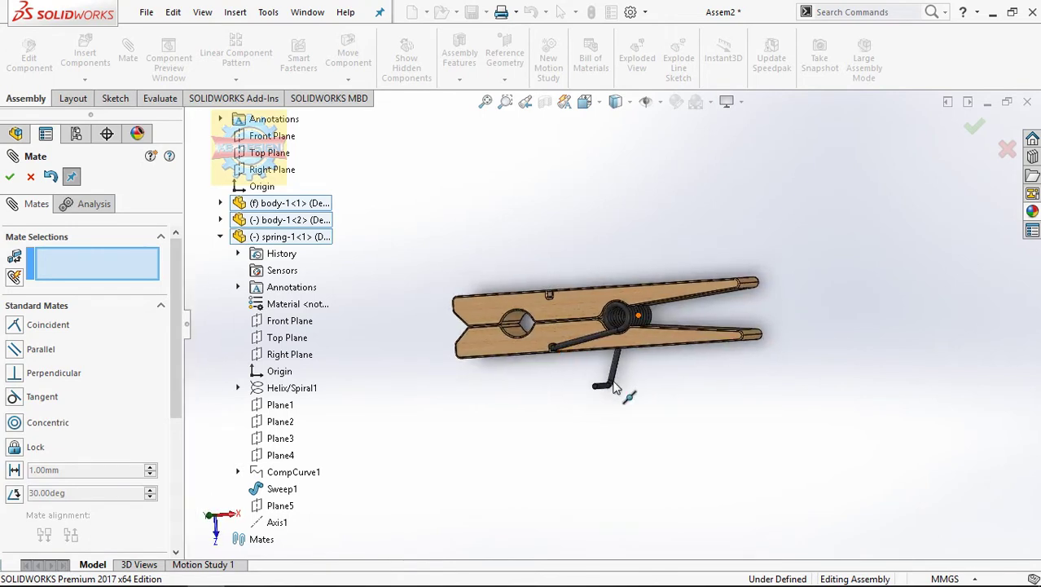
click(605, 376)
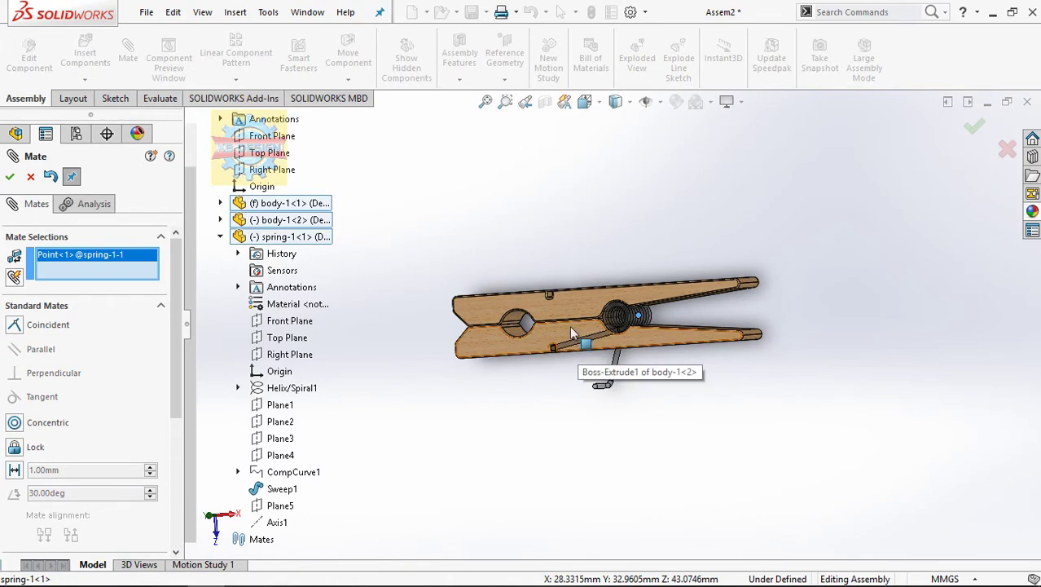
scroll(579, 346, down, 3)
click(582, 349)
Add a Tangent mate between the spring leg and the upper half's slot face, then close Mate.
drag(554, 358, 545, 277)
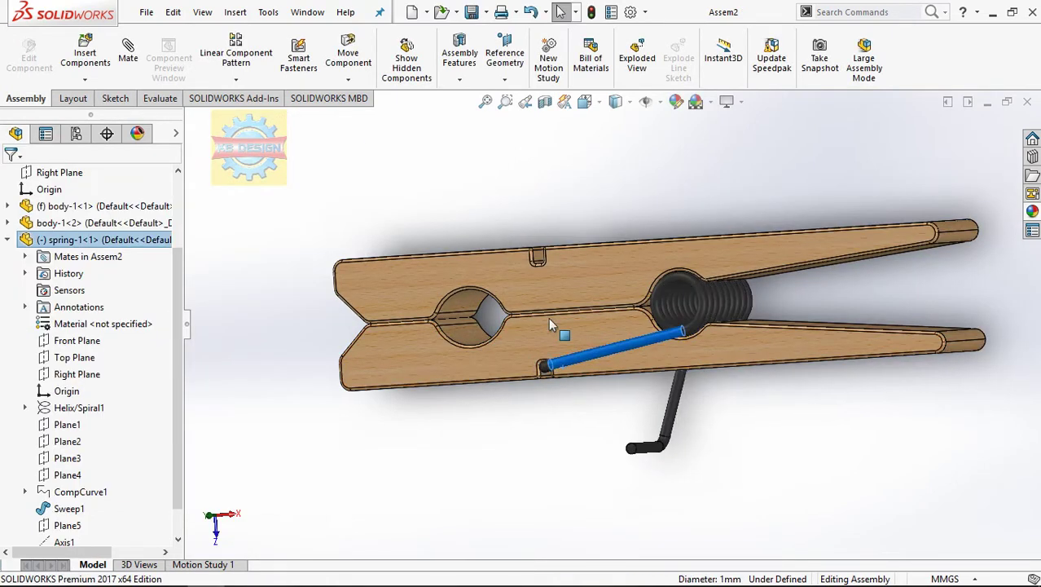
mouse_move(548, 277)
middle_down()
mouse_move(519, 459)
mouse_move(616, 400)
middle_up()
scroll(592, 249, down, 5)
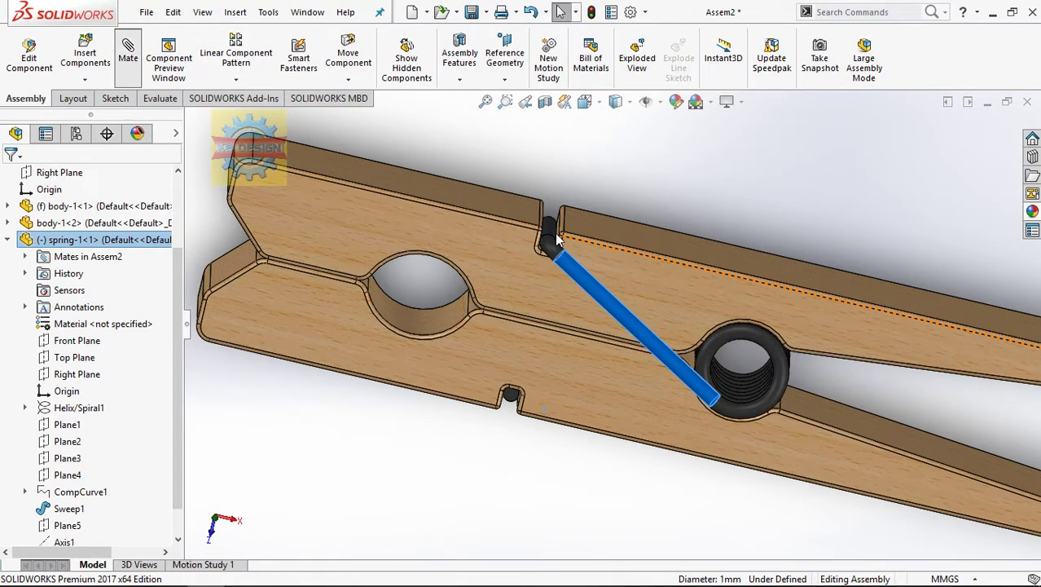
click(128, 51)
scroll(551, 232, up, 4)
right_click(138, 263)
click(163, 274)
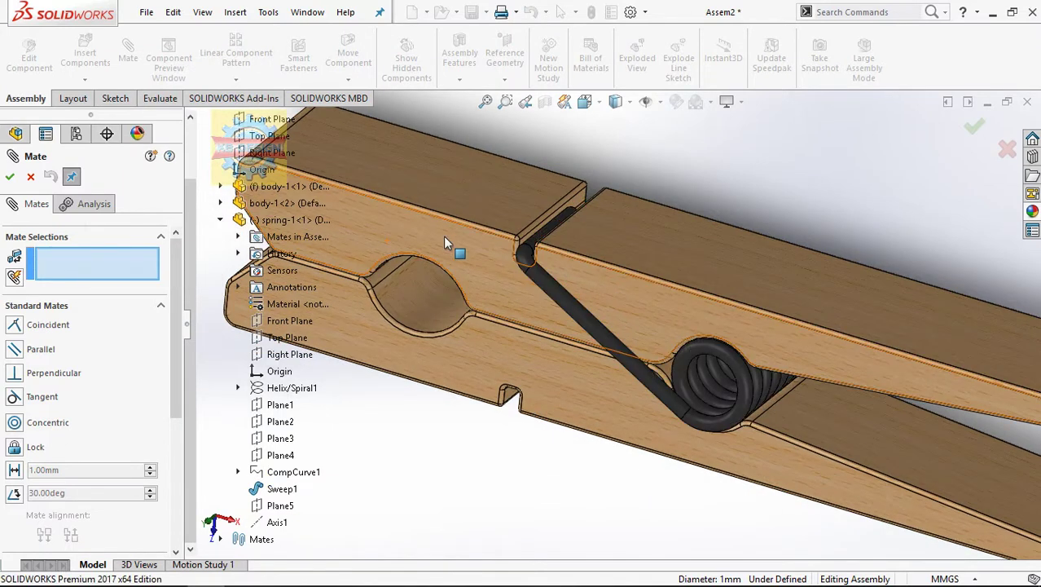
click(541, 238)
scroll(558, 248, down, 3)
click(571, 265)
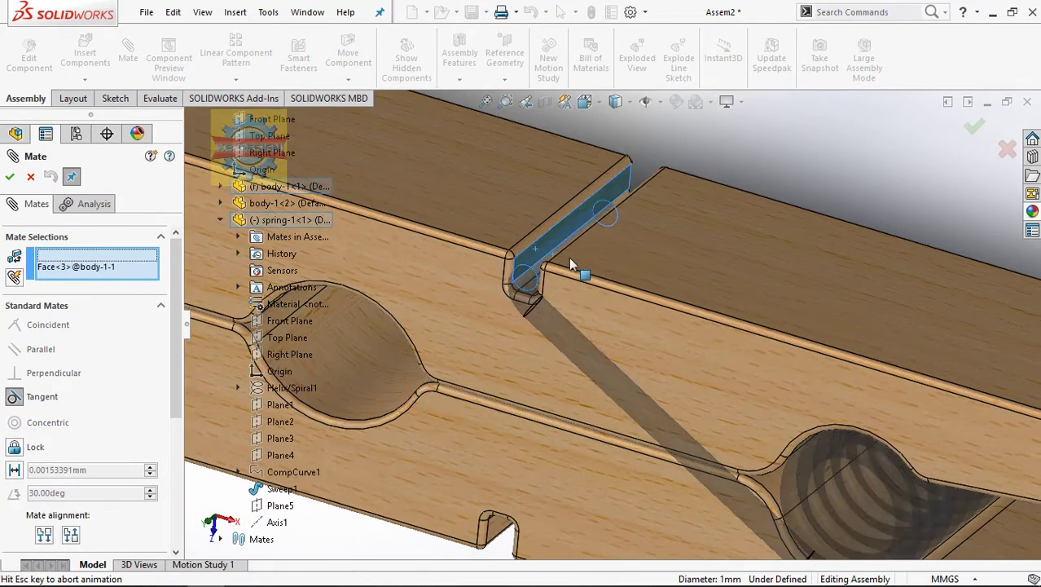
click(449, 226)
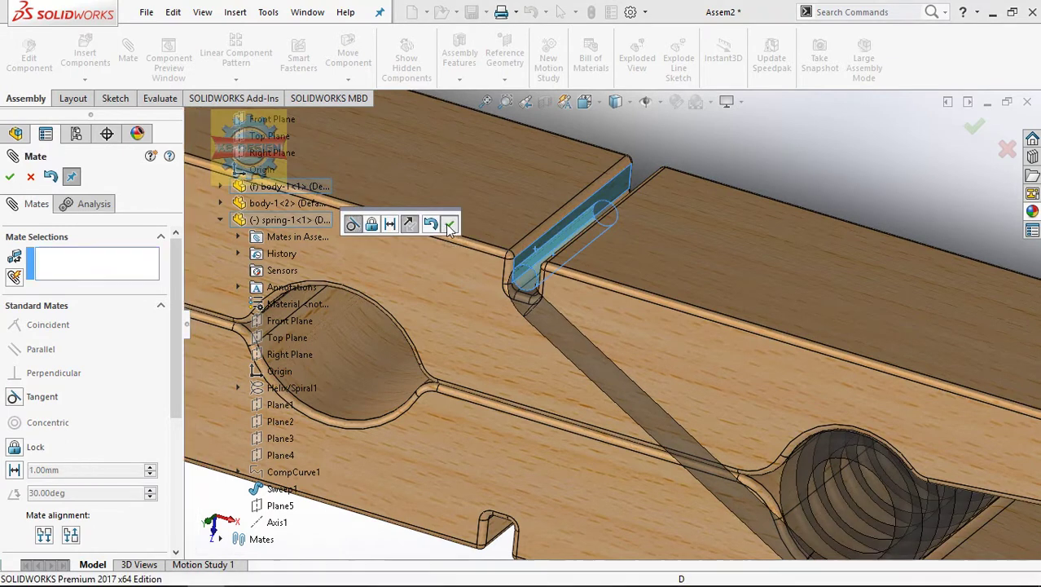
click(31, 179)
scroll(706, 276, up, 3)
scroll(726, 263, up, 2)
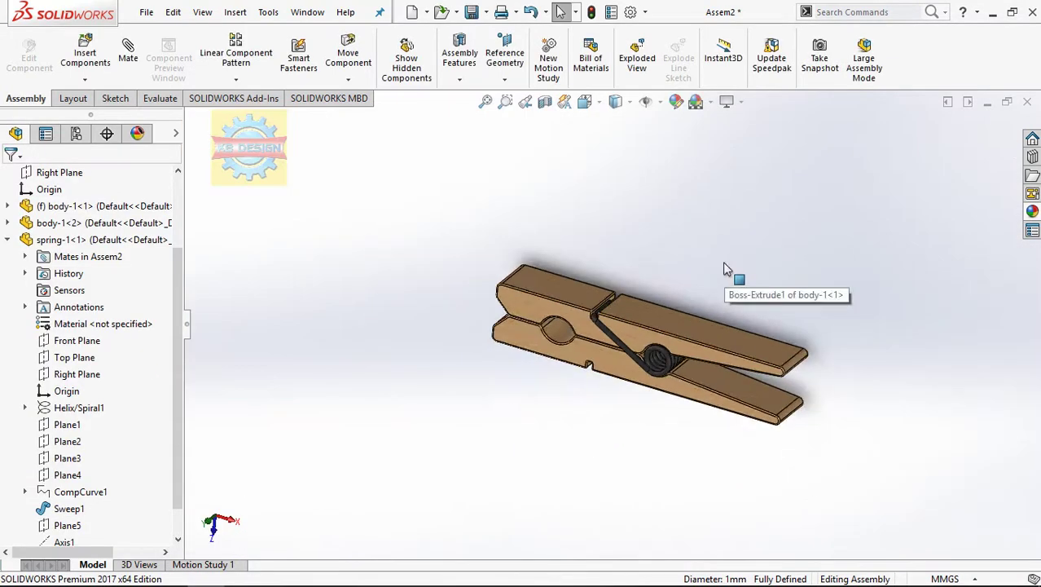